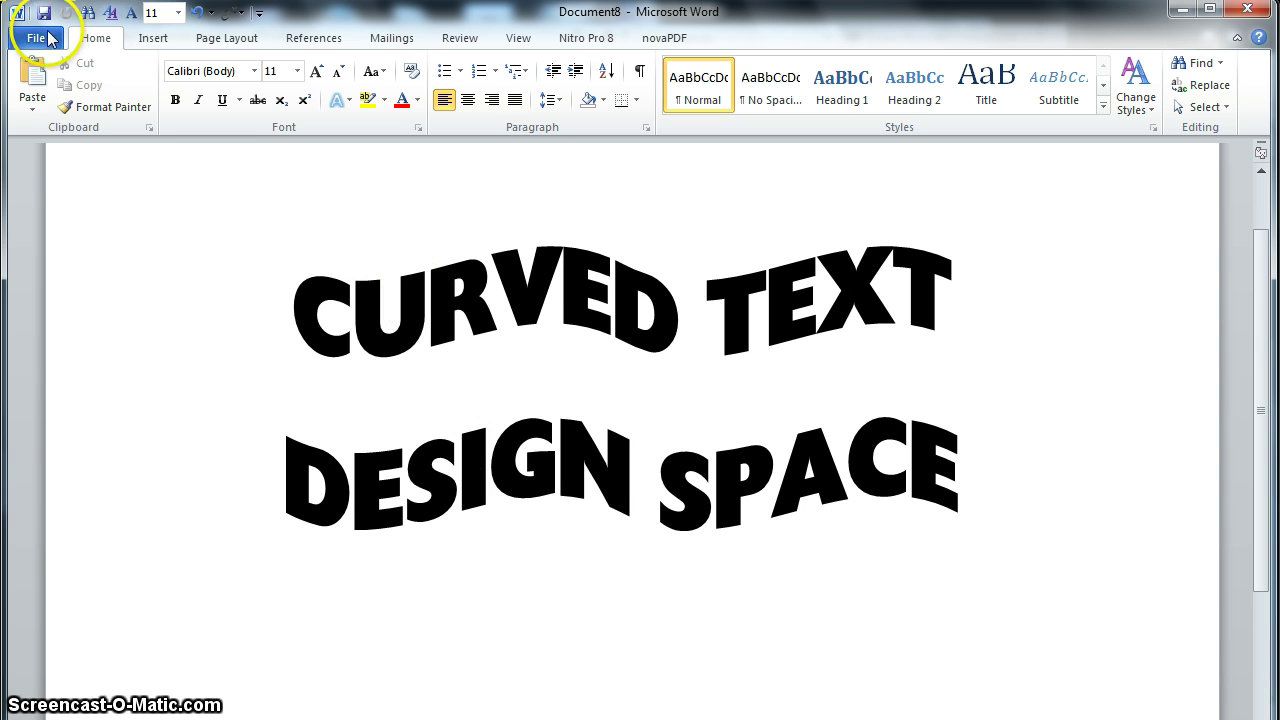
Create a new blank Word document.
click(40, 40)
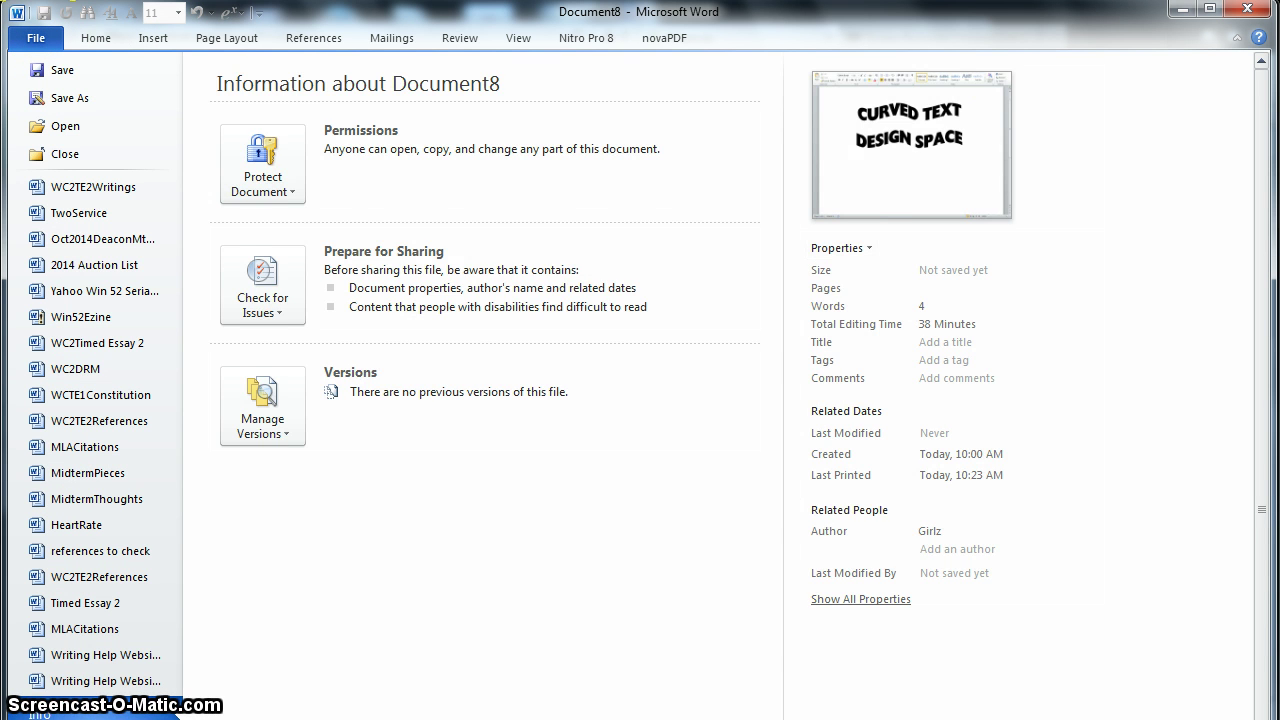
click(40, 716)
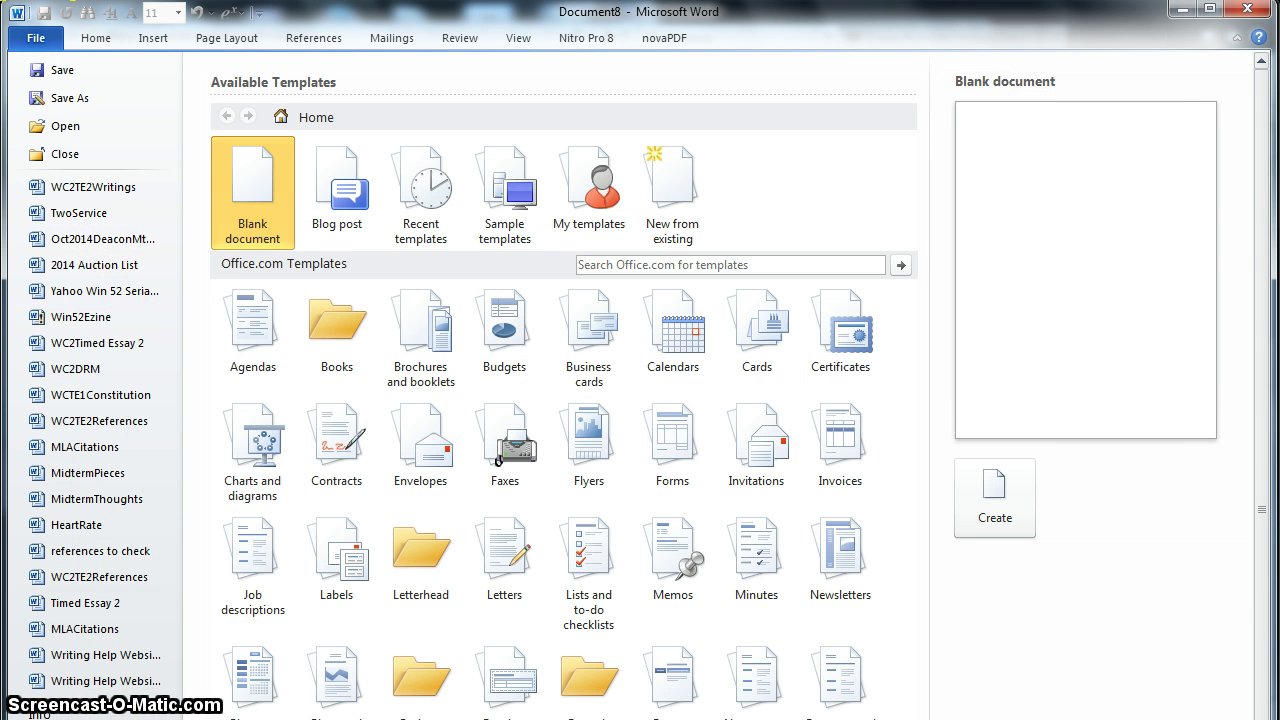
click(980, 519)
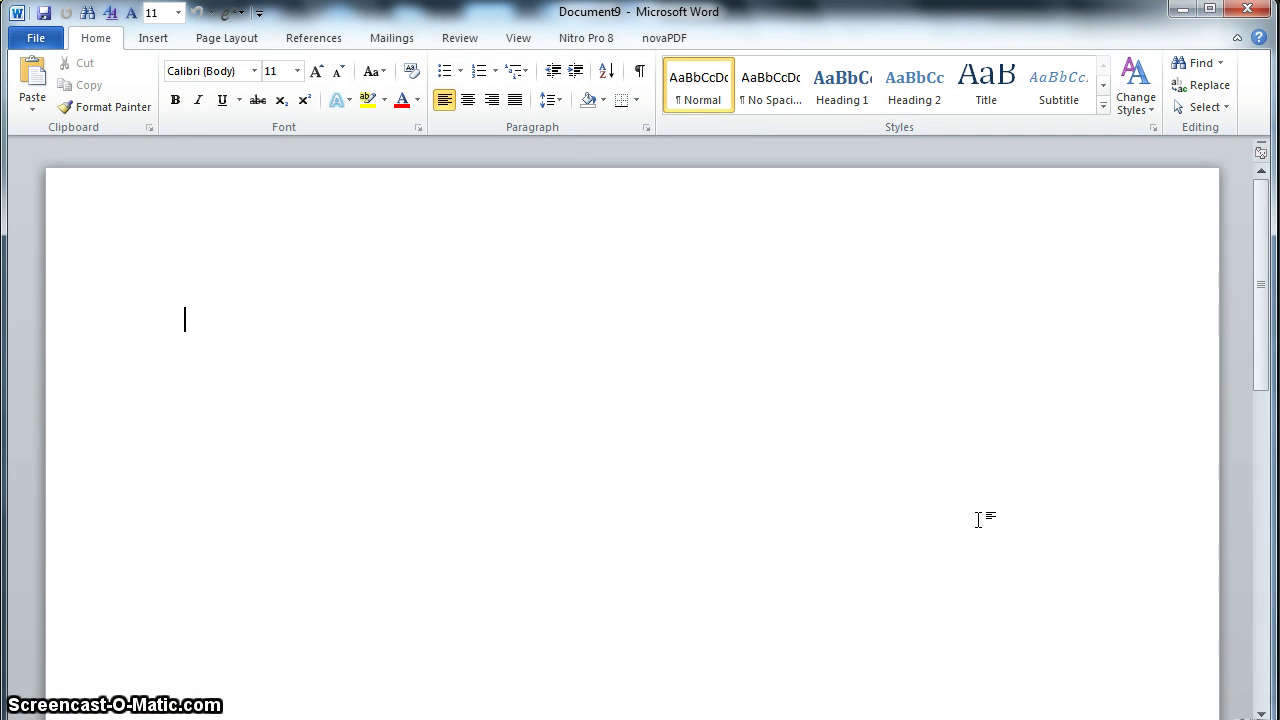
Insert a WordArt box in the first style, showing 'Your text here'.
click(153, 38)
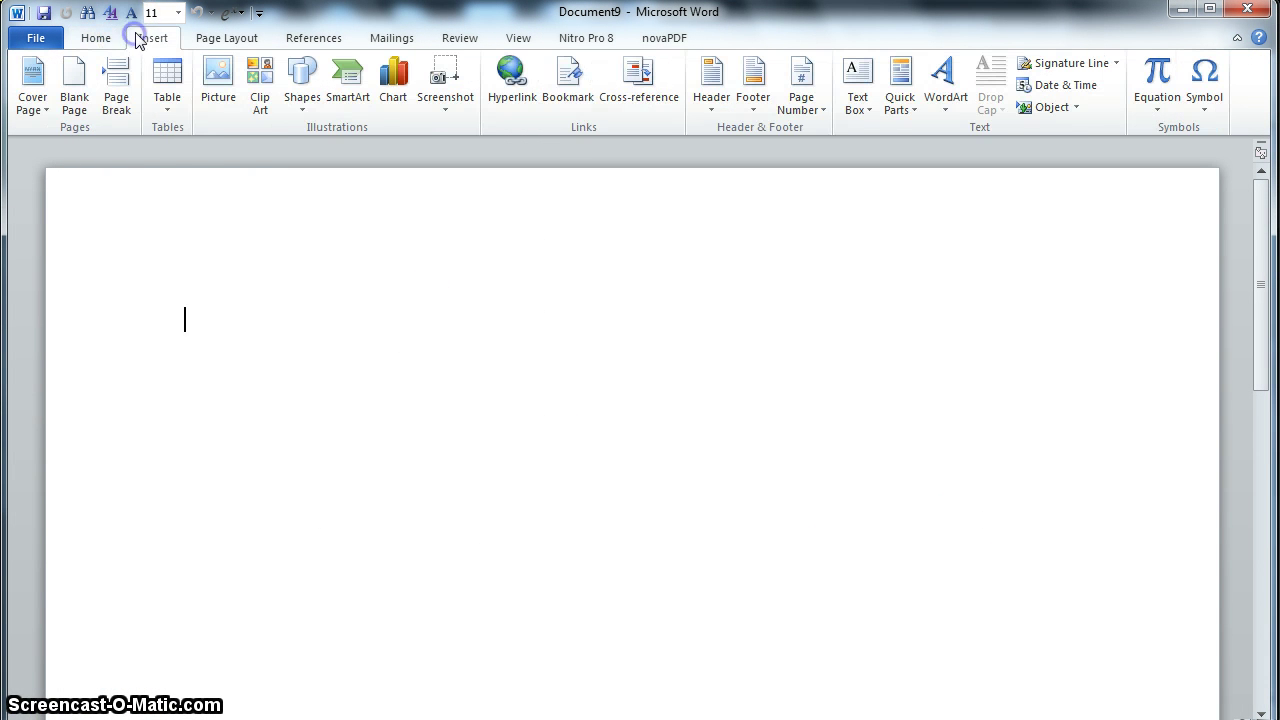
click(945, 85)
click(962, 158)
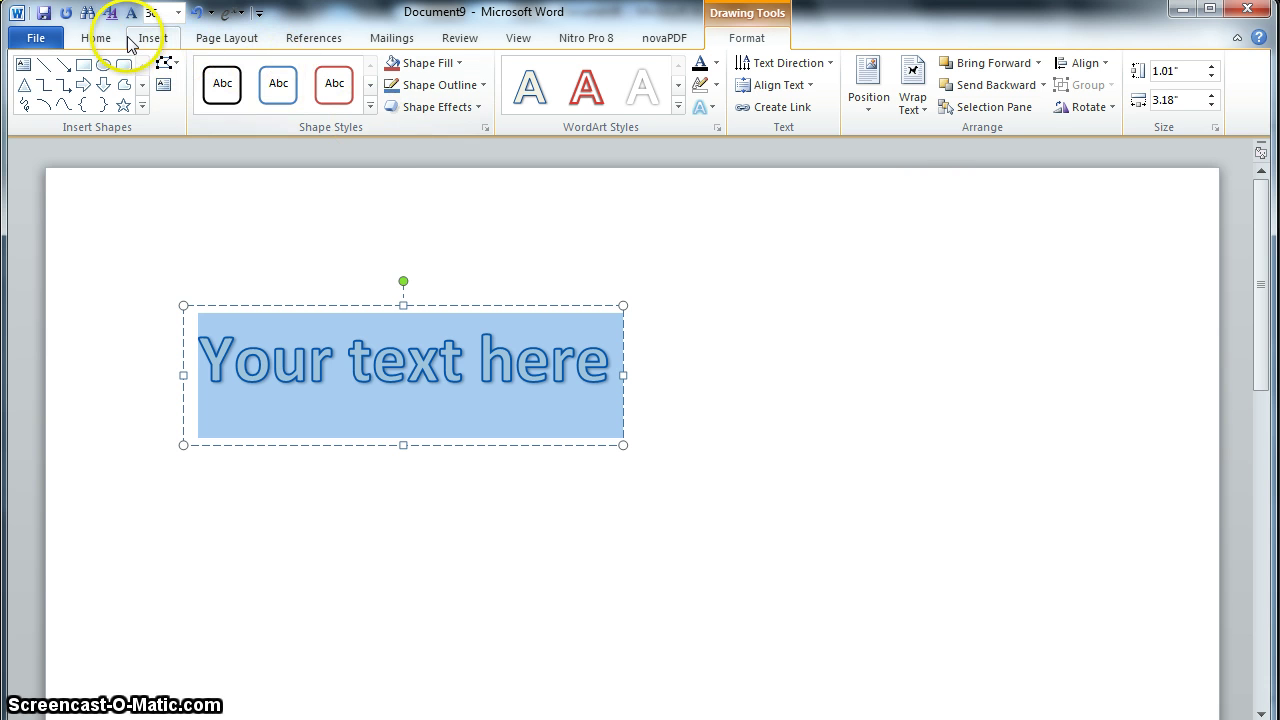
click(96, 38)
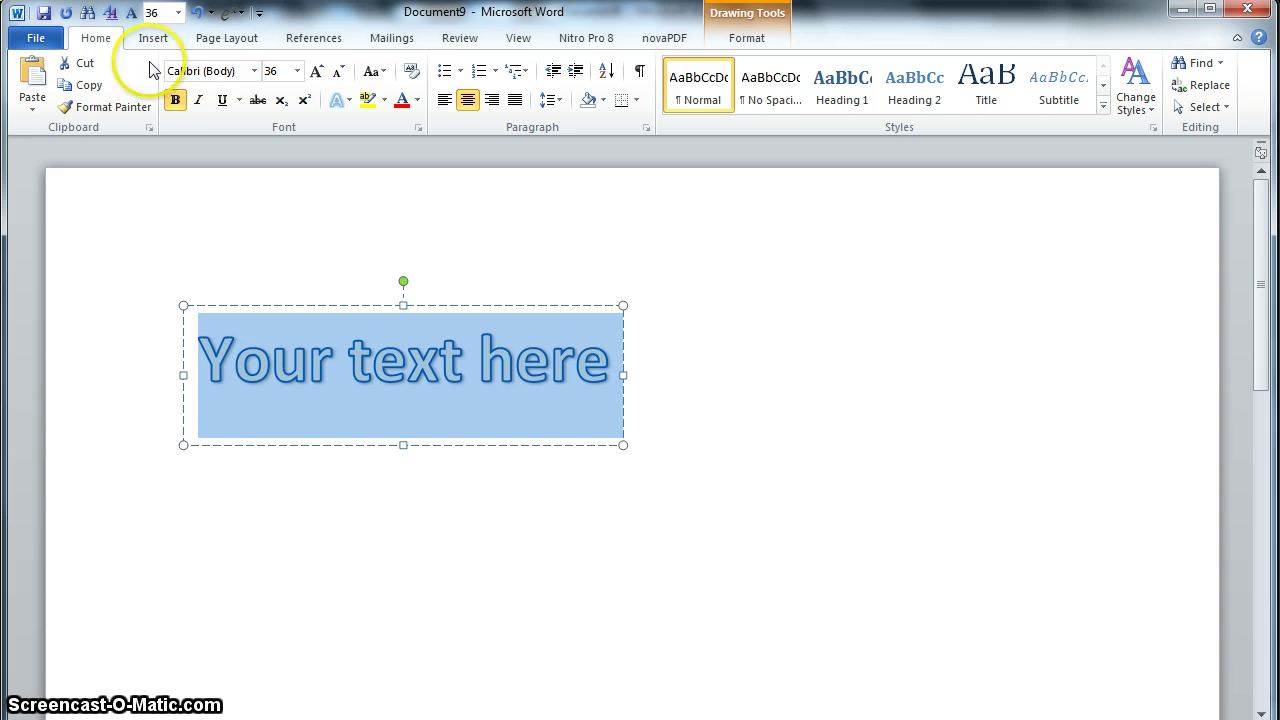
Clear the WordArt styling and set the text to Rockwell Extra Bold, 72 pt.
click(415, 75)
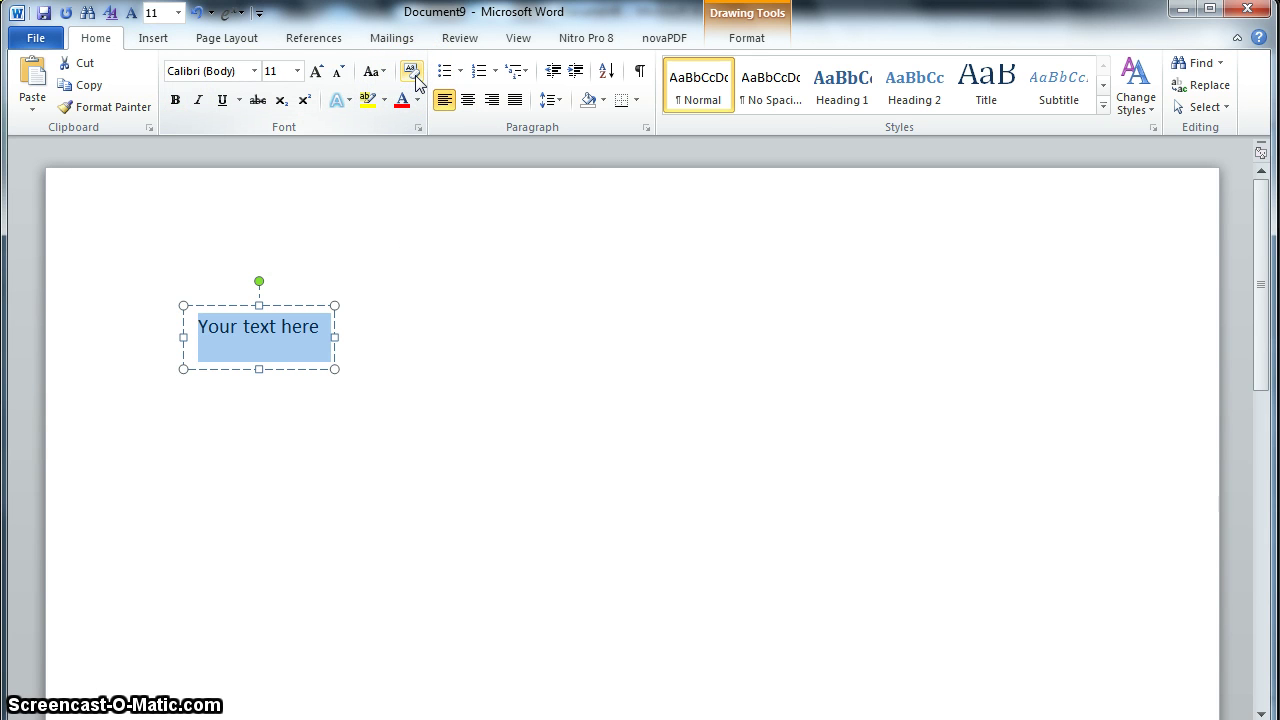
click(255, 71)
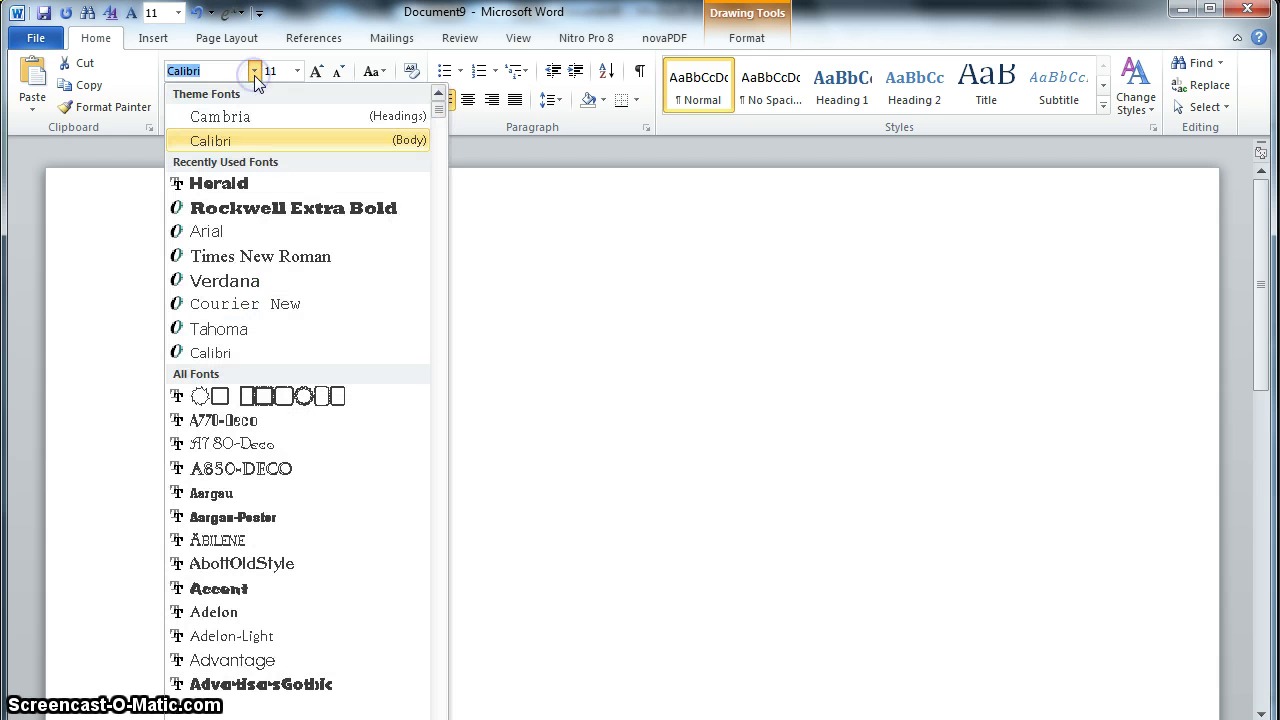
click(302, 208)
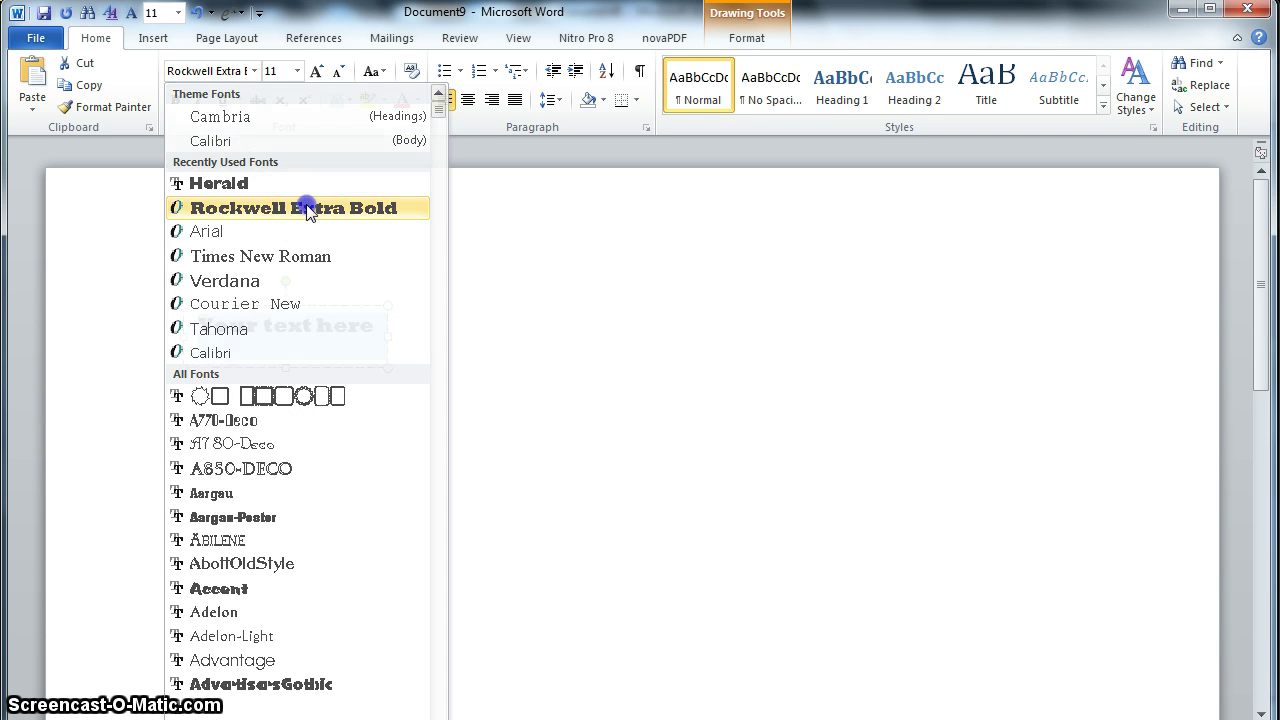
click(296, 71)
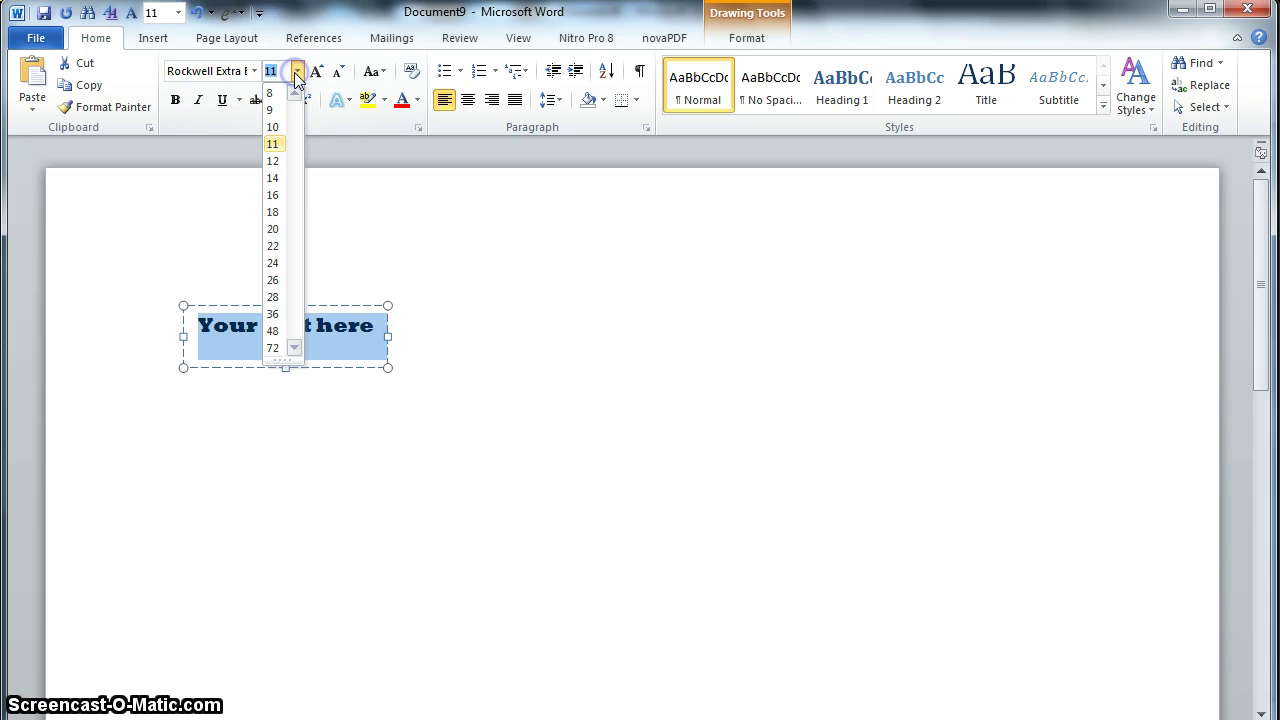
click(274, 347)
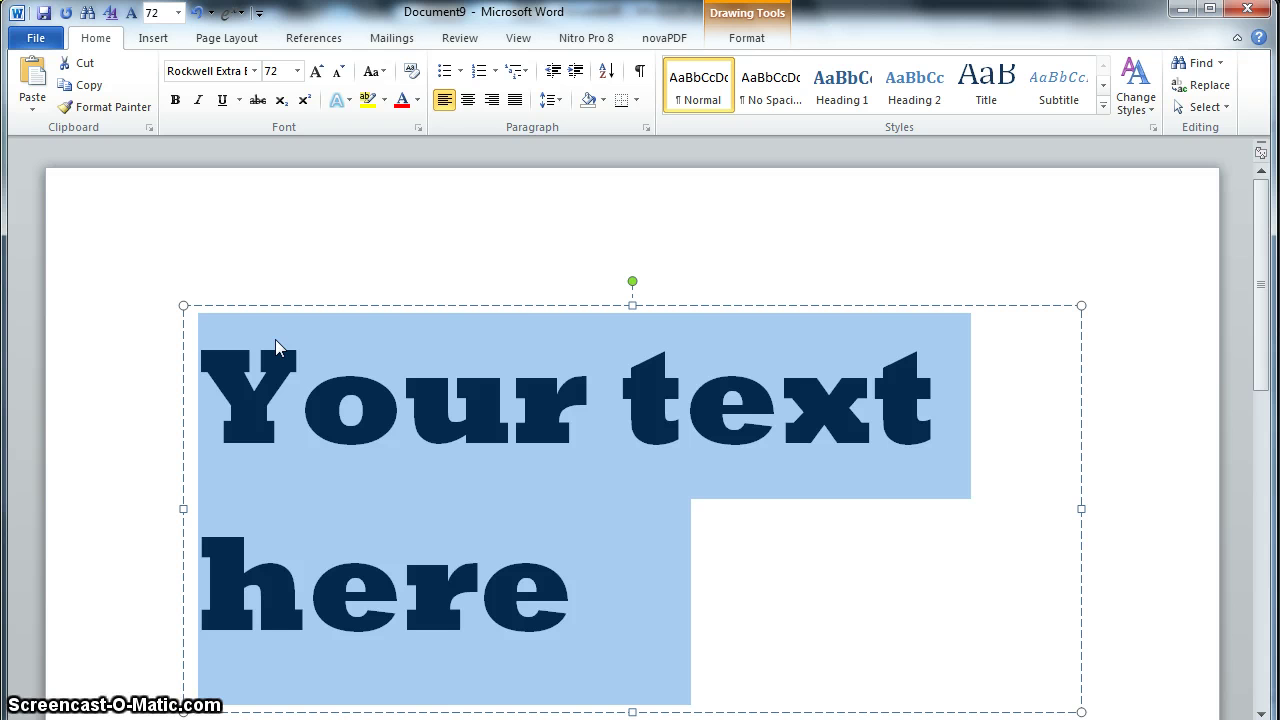
Replace the placeholder with 'FOOTBALL' in capitals and deselect the WordArt box.
text(footb)
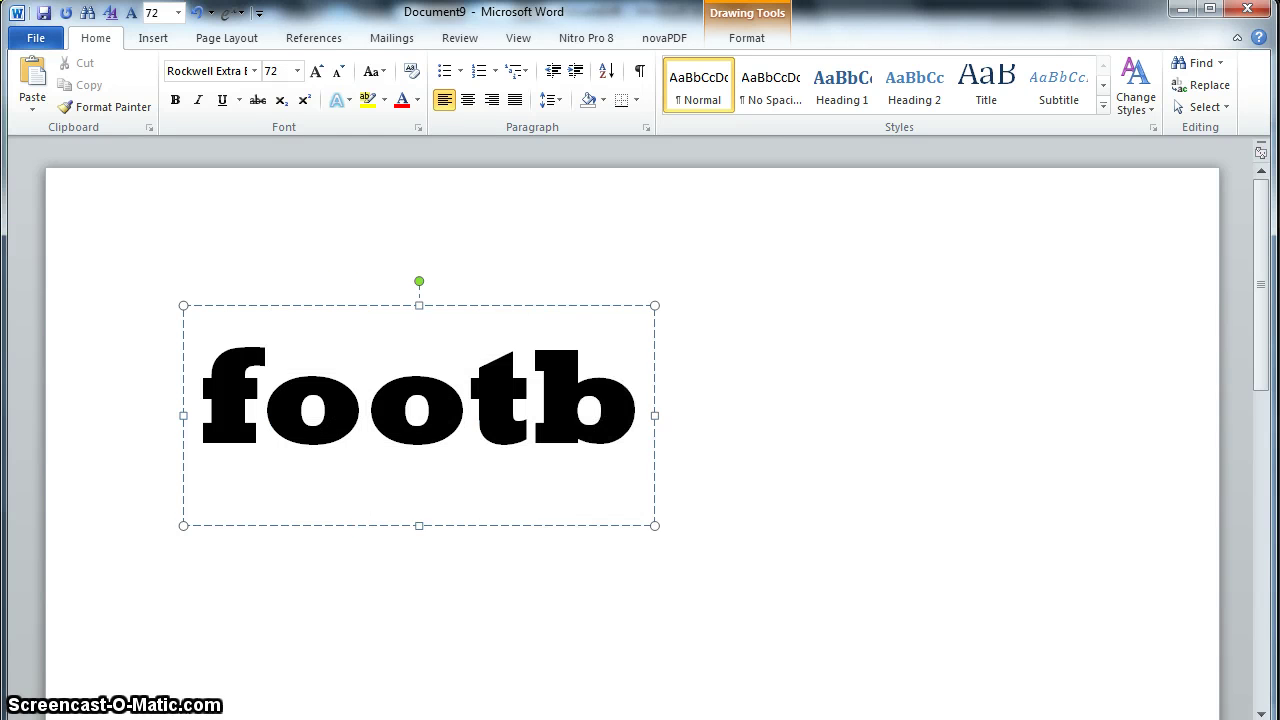
text(all)
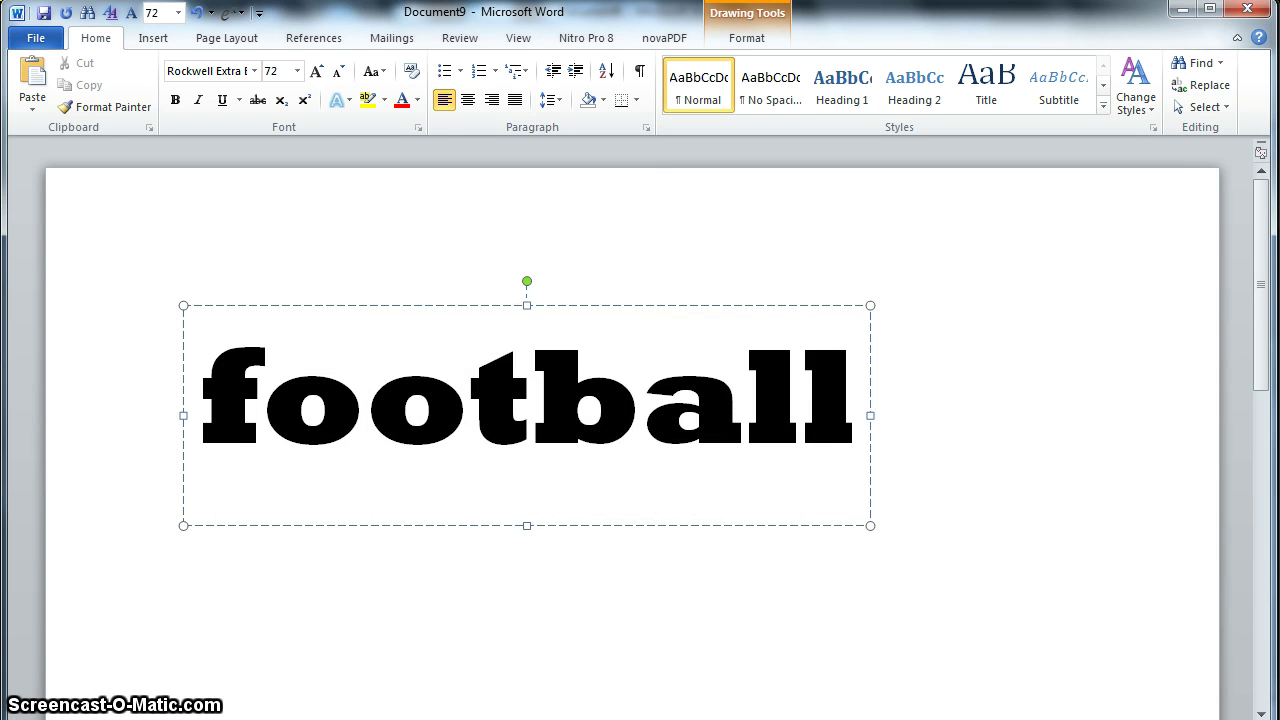
key(BackSpace)
key(BackSpace)
key(BackSpace)
key(BackSpace)
key(BackSpace)
key(BackSpace)
key(BackSpace)
key(BackSpace)
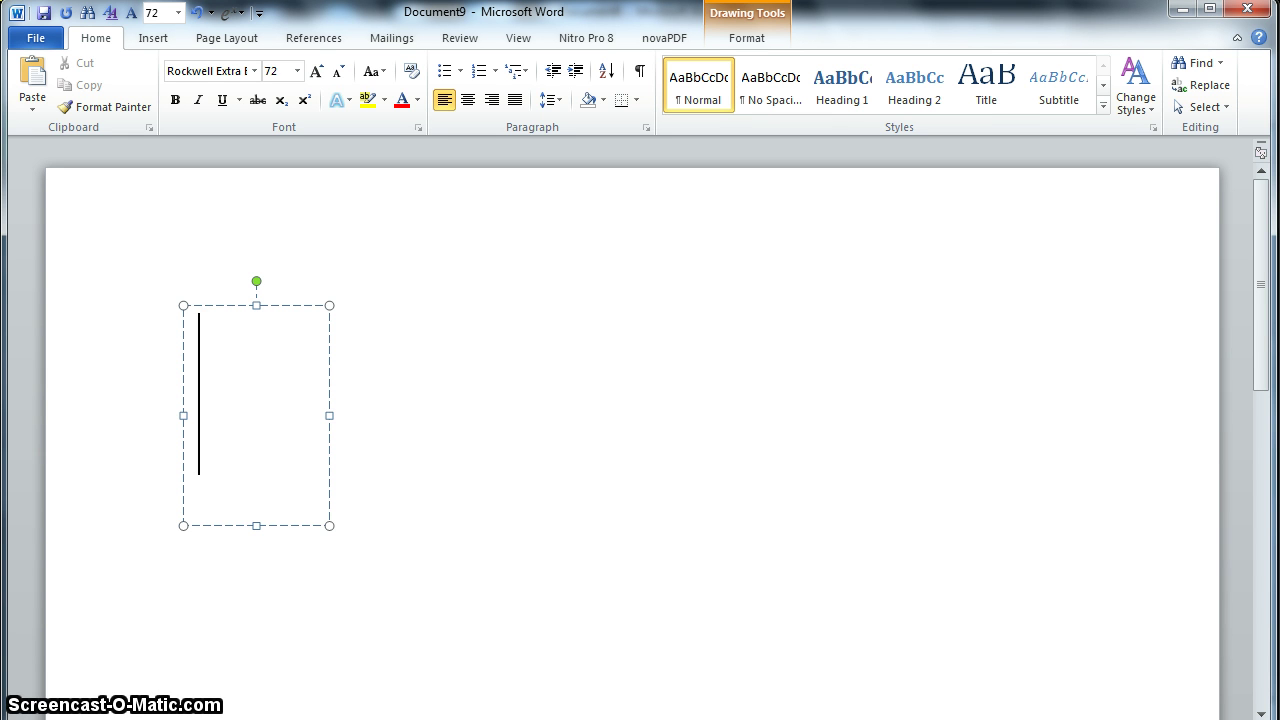
text(F)
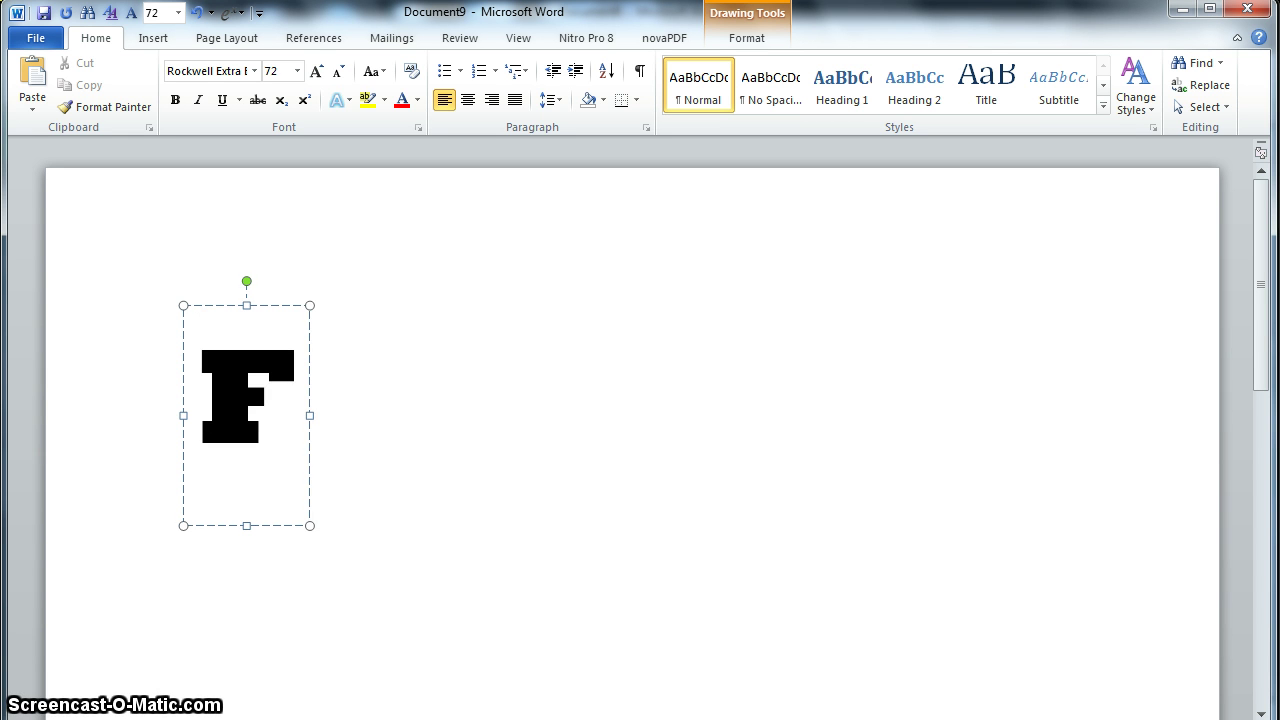
text(OOTBAL)
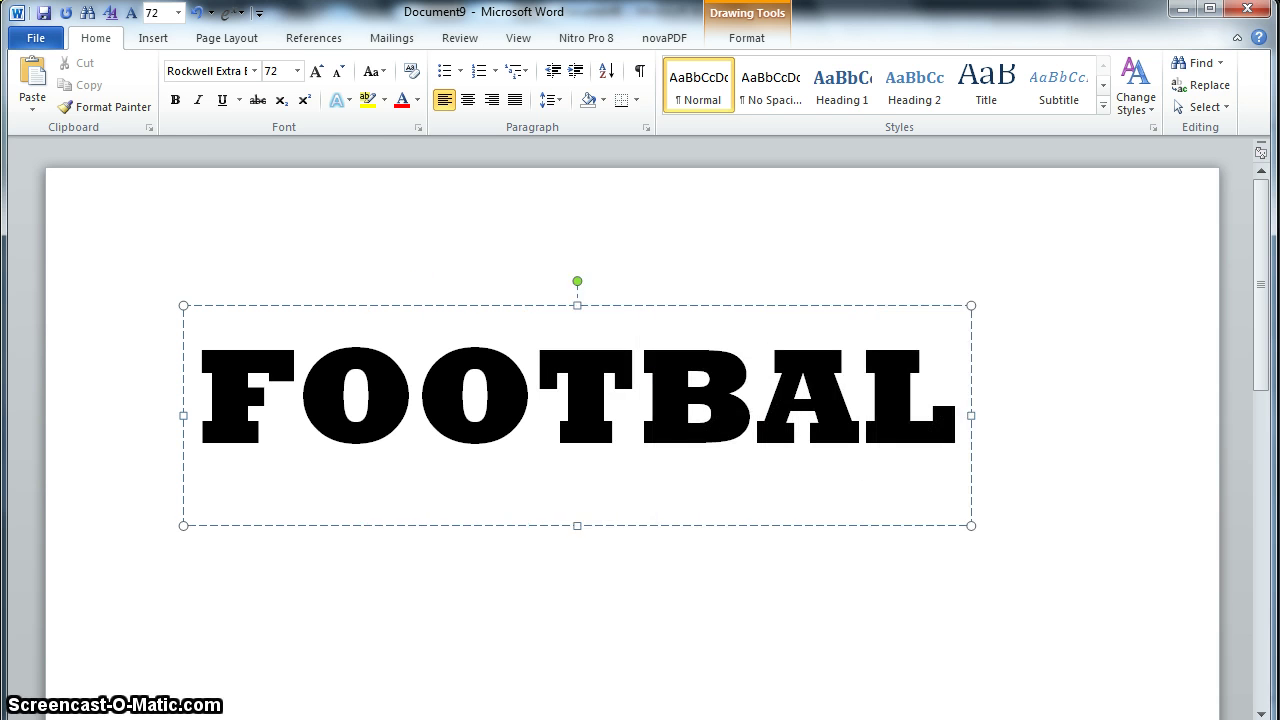
text(L)
click(269, 367)
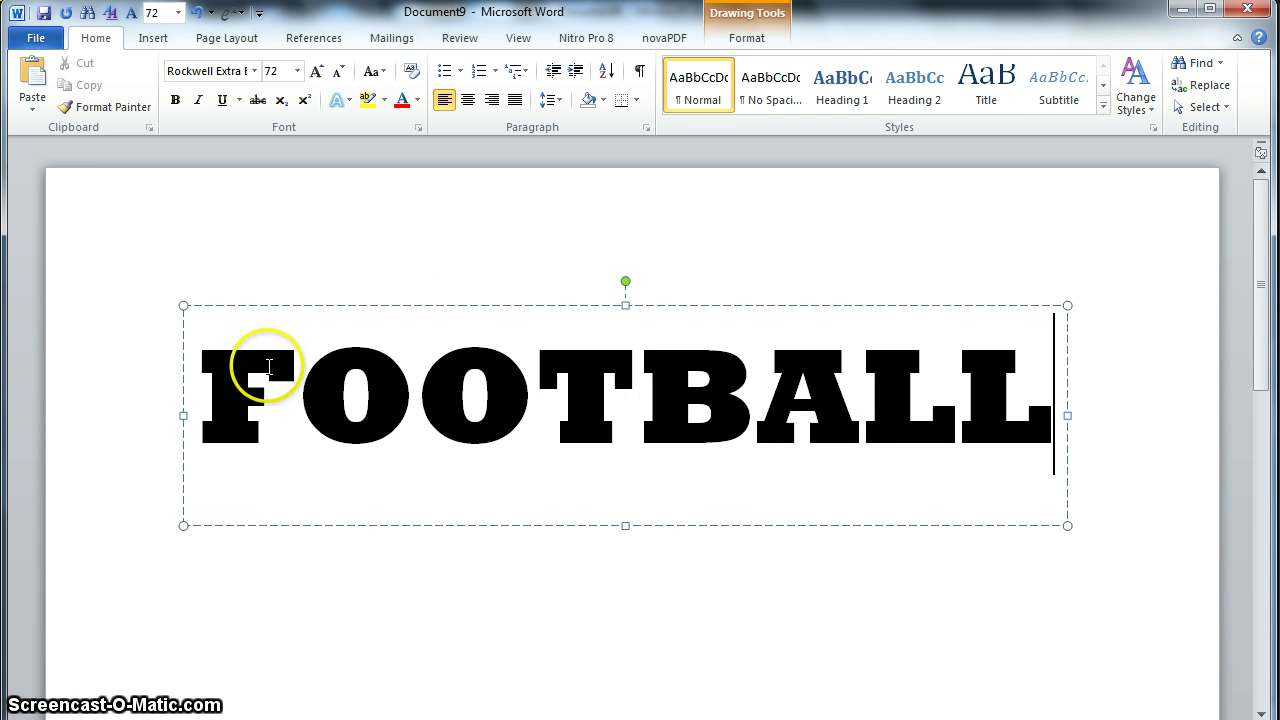
click(423, 603)
click(197, 367)
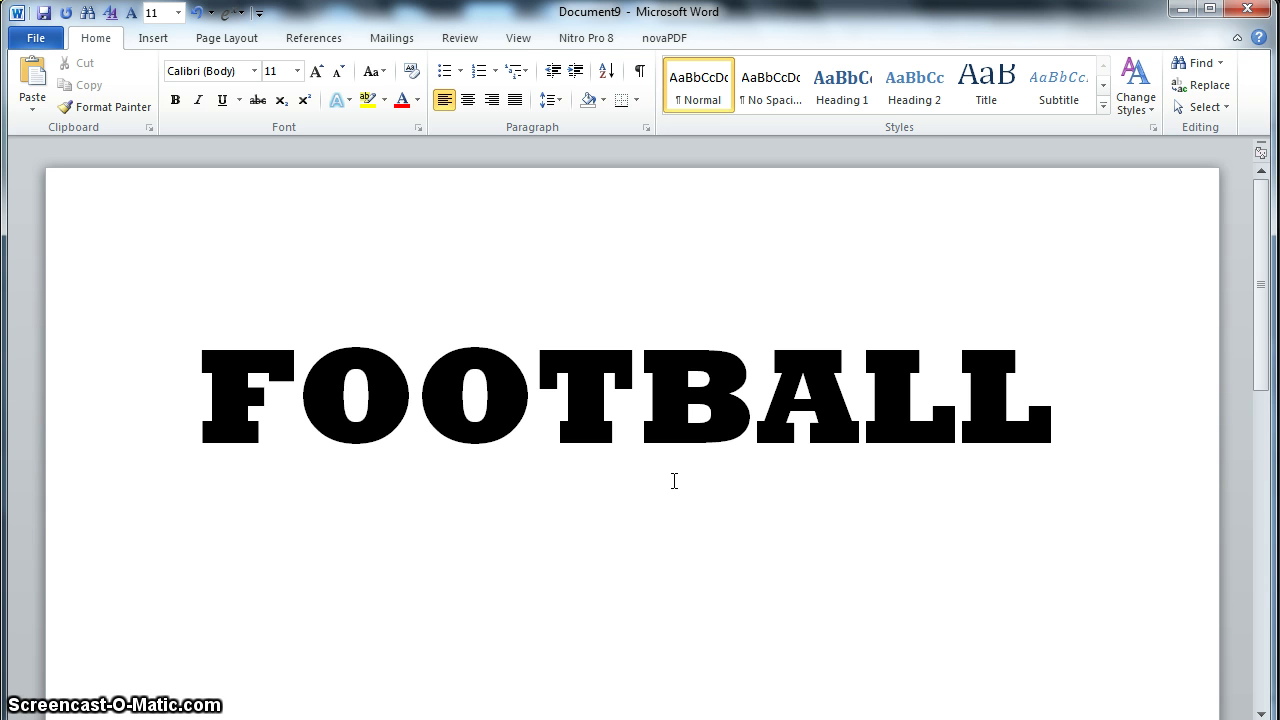
click(689, 471)
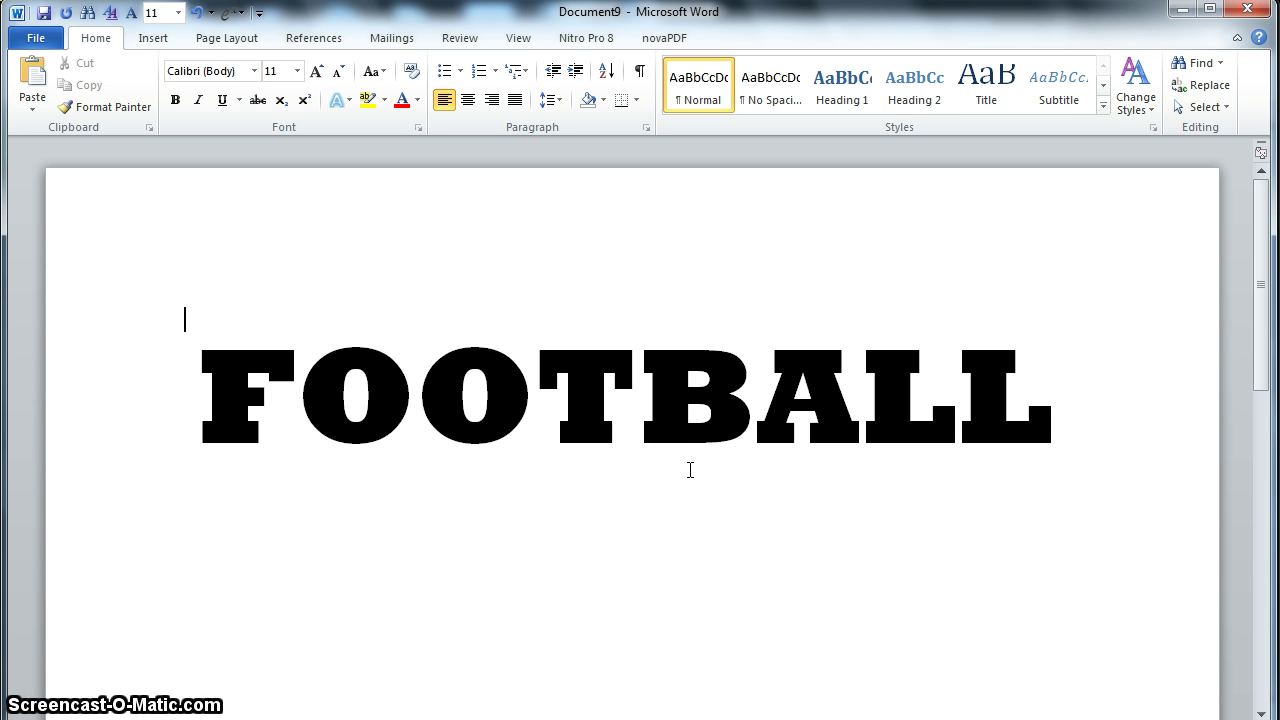
Apply the Deflate Bottom warp transform to the FOOTBALL WordArt.
click(686, 377)
click(707, 372)
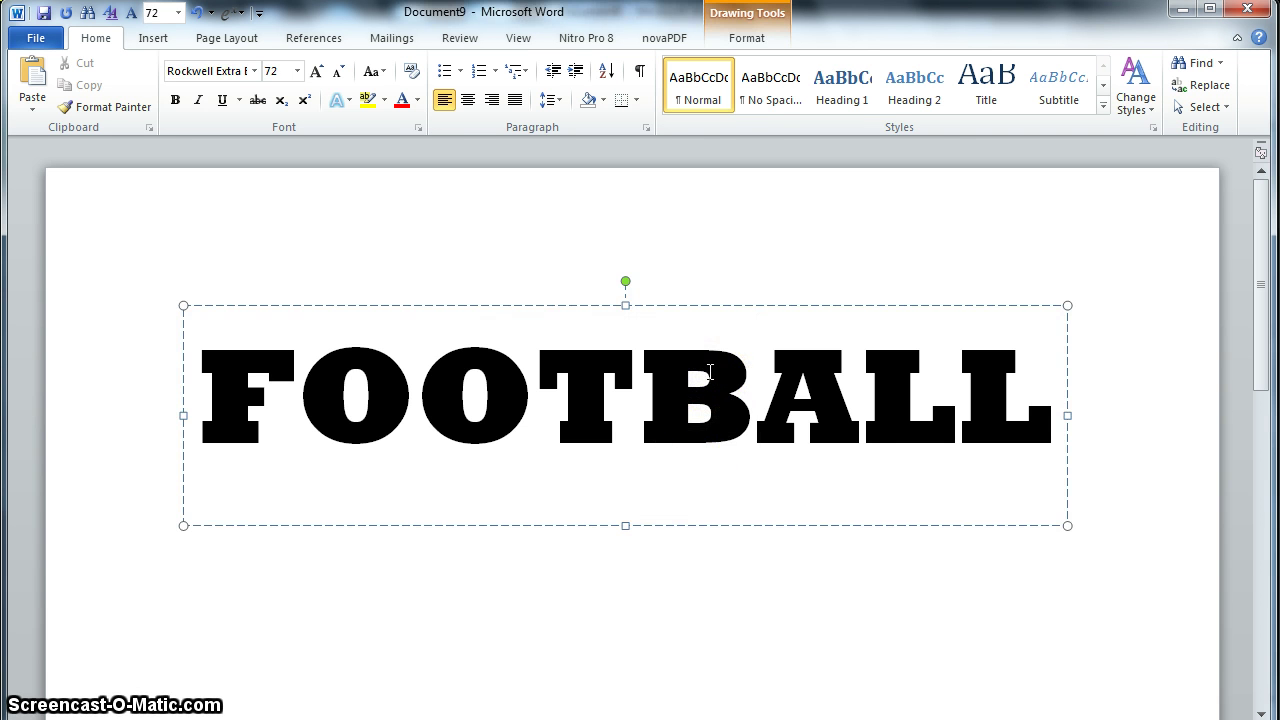
click(746, 43)
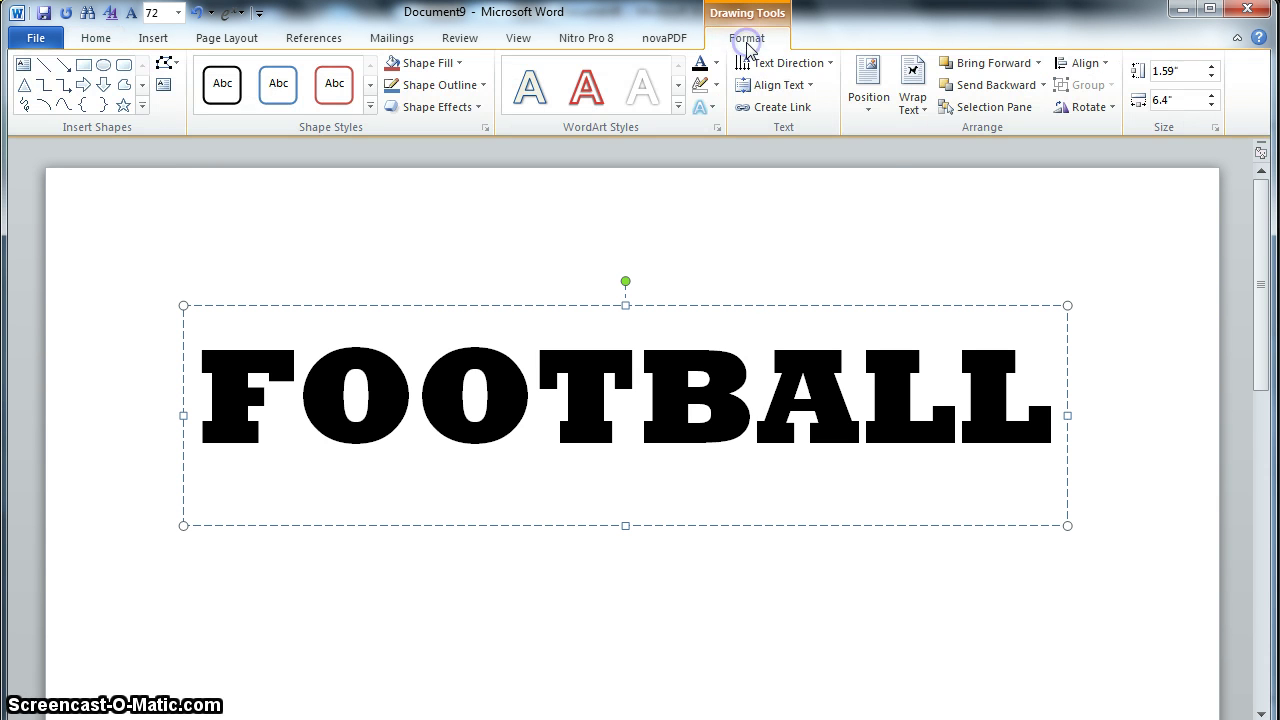
click(713, 112)
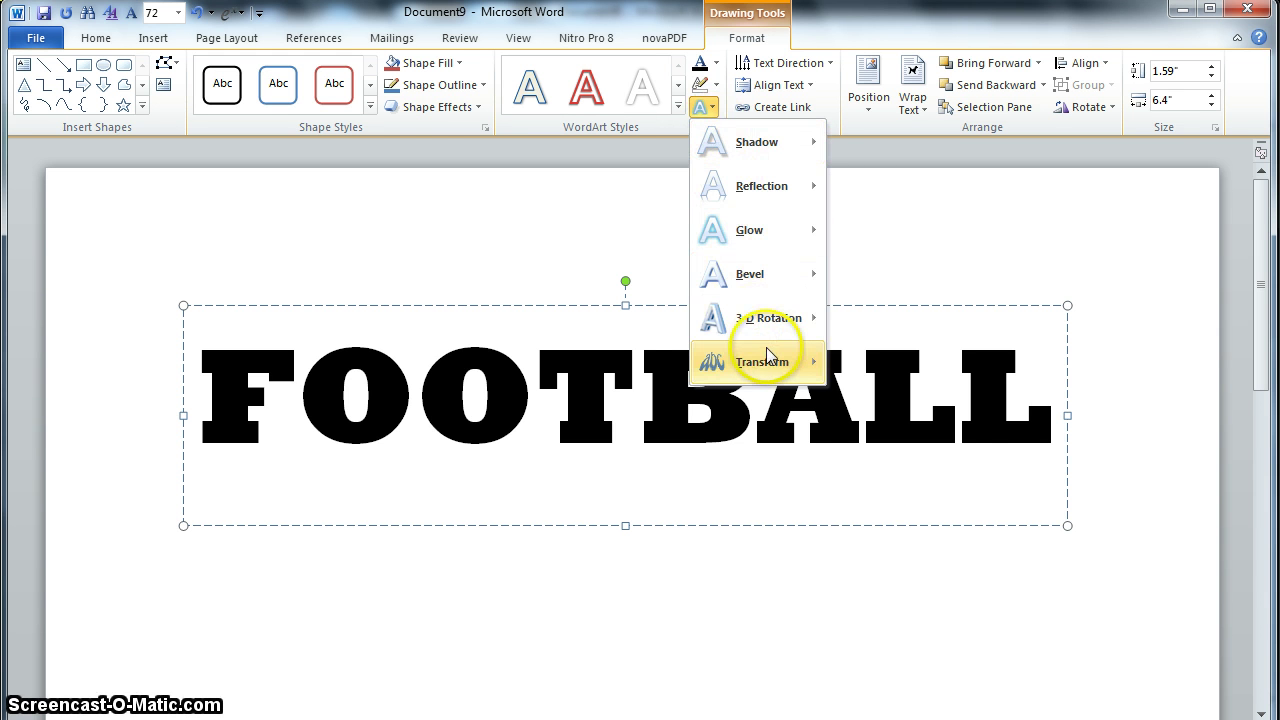
mouse_move(768, 360)
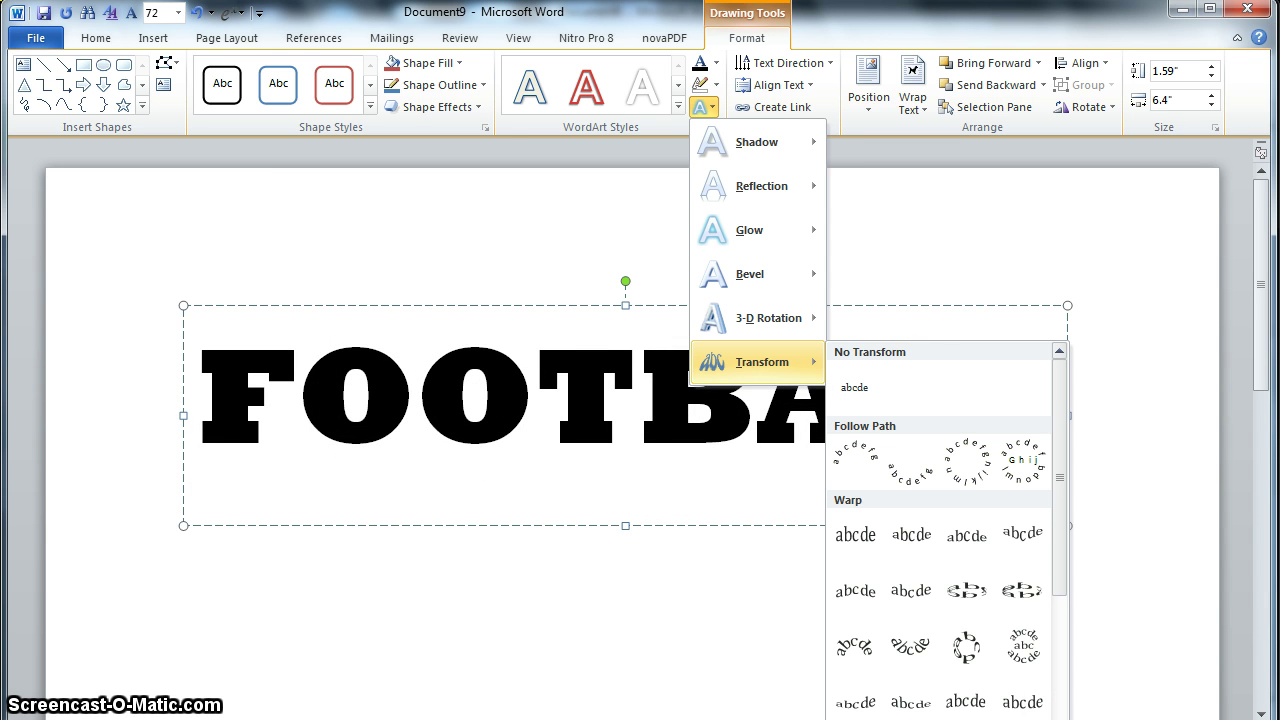
click(918, 530)
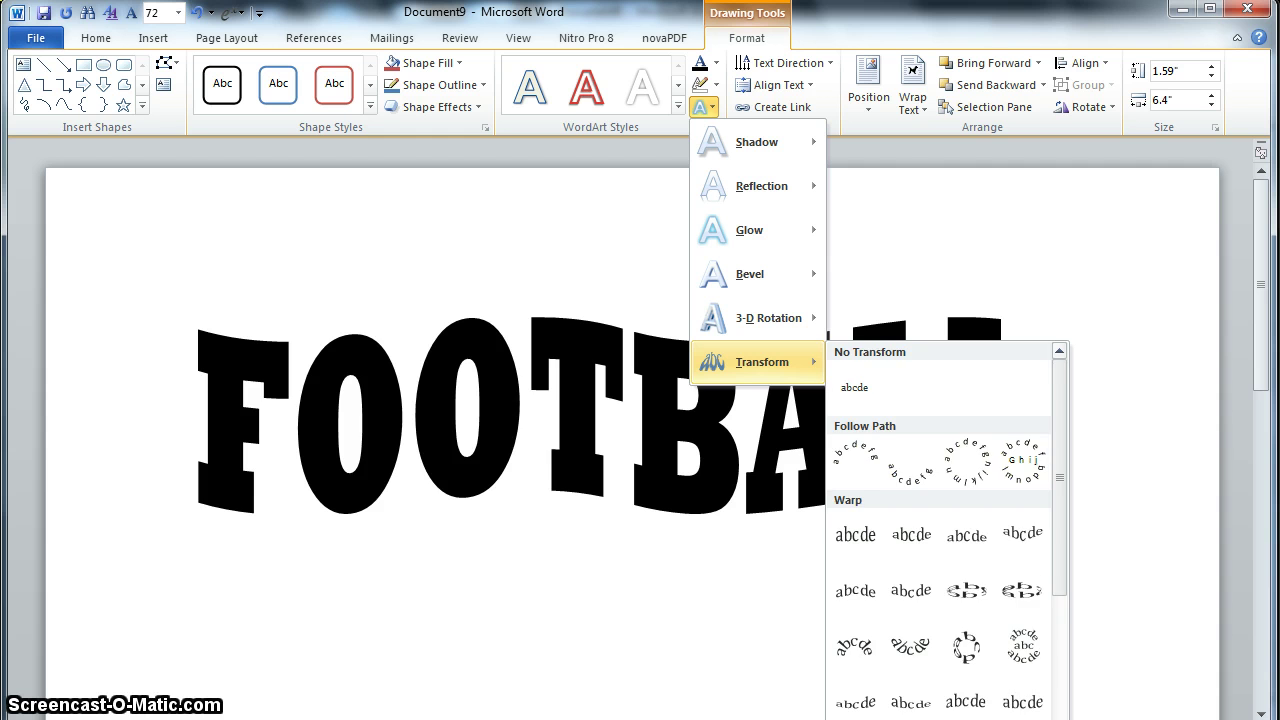
scroll(1010, 705, down, 1)
scroll(965, 705, down, 3)
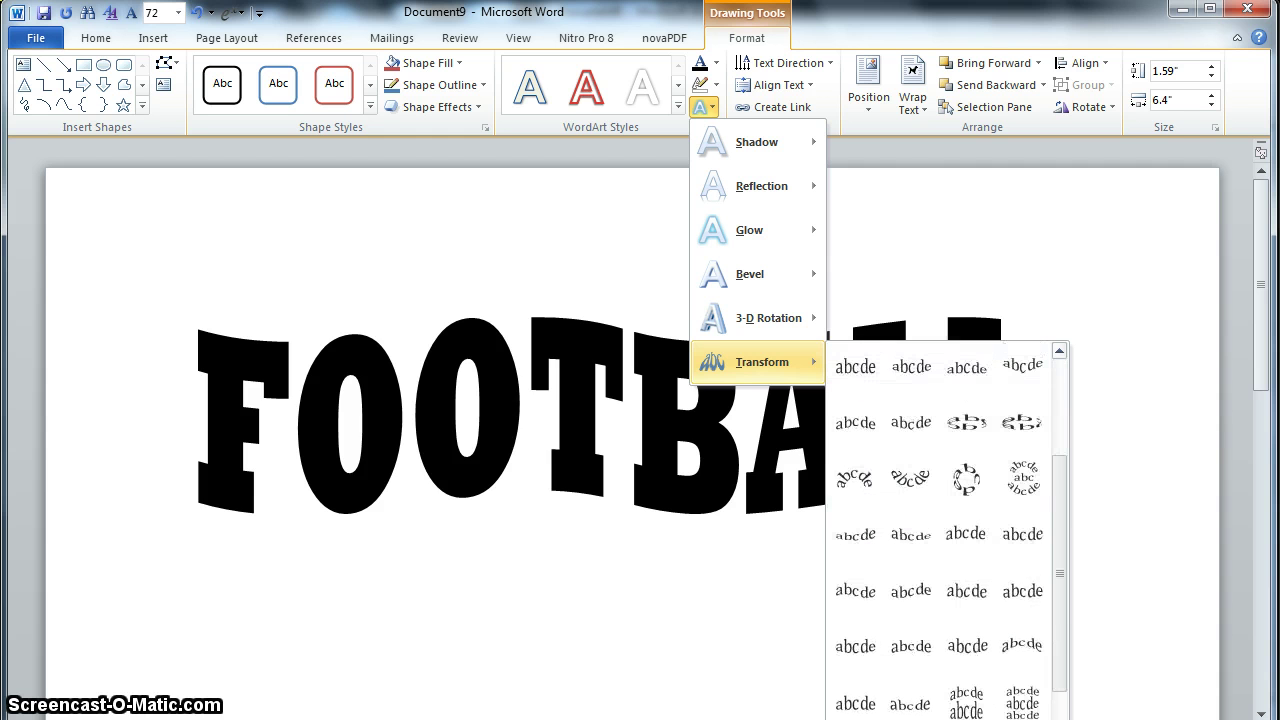
click(1018, 648)
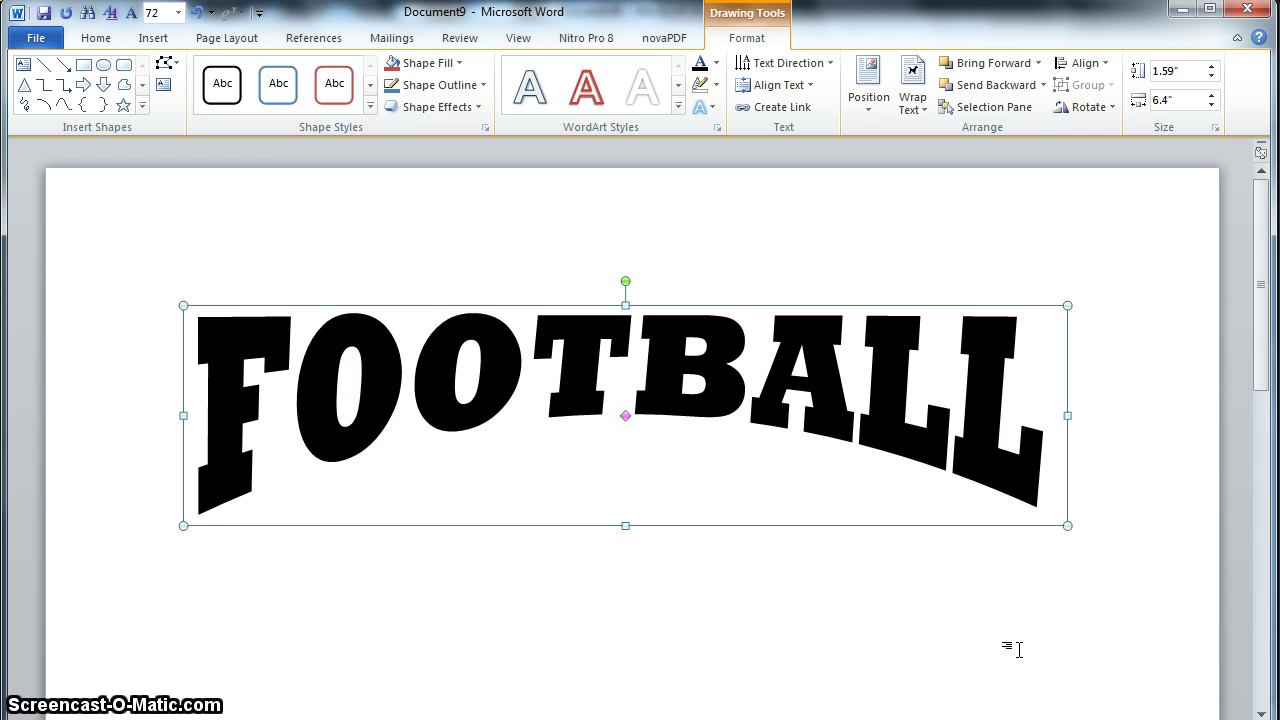
Reshape the FOOTBALL arch and resize the WordArt to 1.98" by 6.41".
click(935, 610)
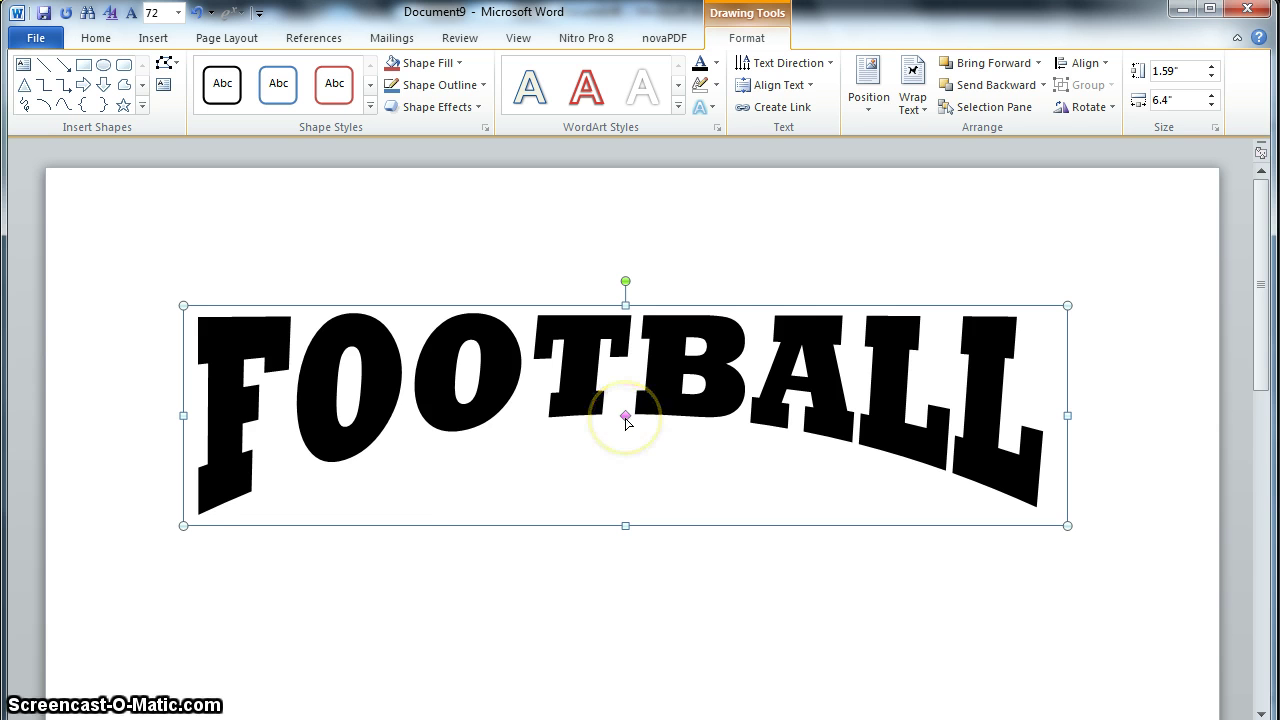
mouse_move(625, 420)
mouse_down()
mouse_move(626, 376)
mouse_move(643, 366)
mouse_move(623, 374)
mouse_move(626, 412)
mouse_up()
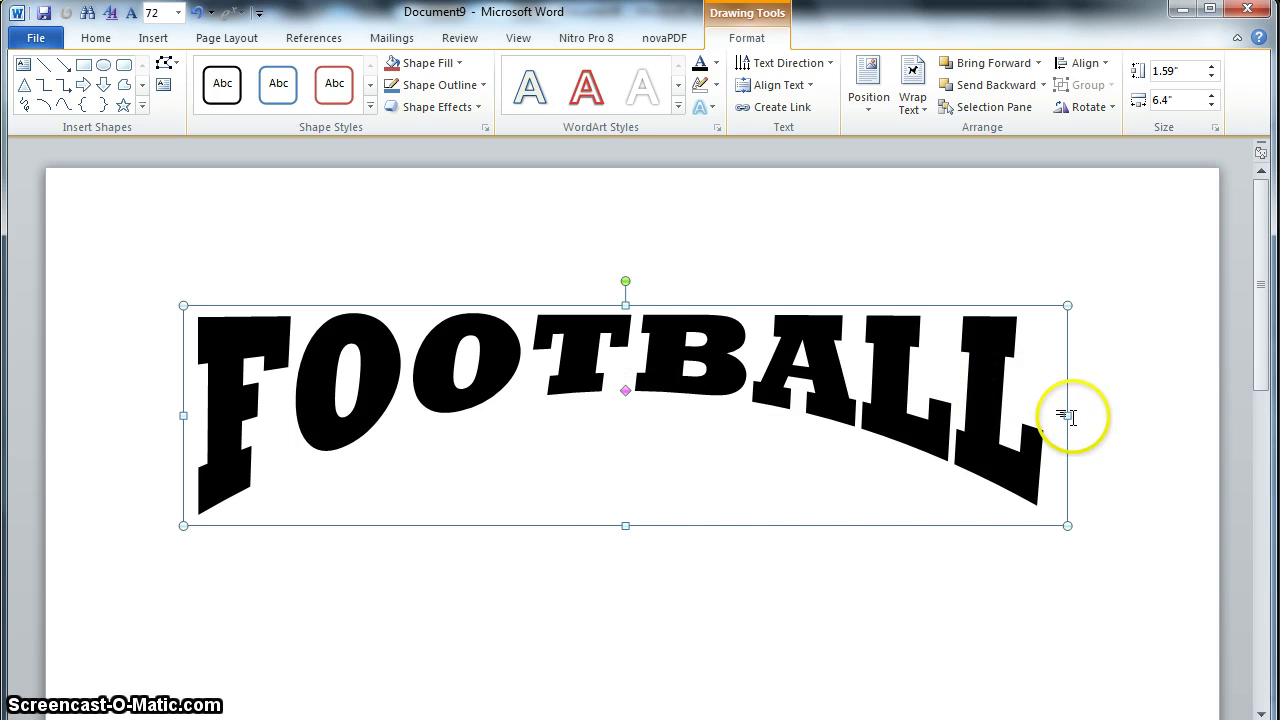
drag(622, 526, 627, 580)
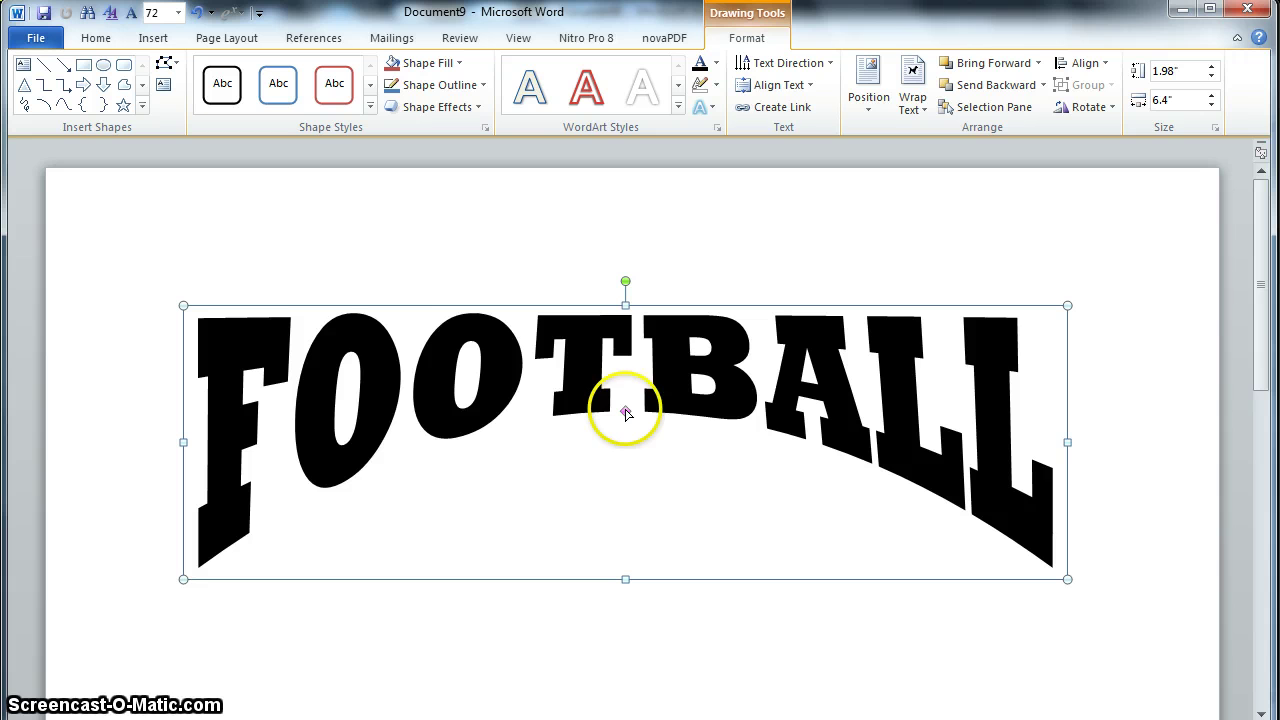
drag(625, 410, 627, 406)
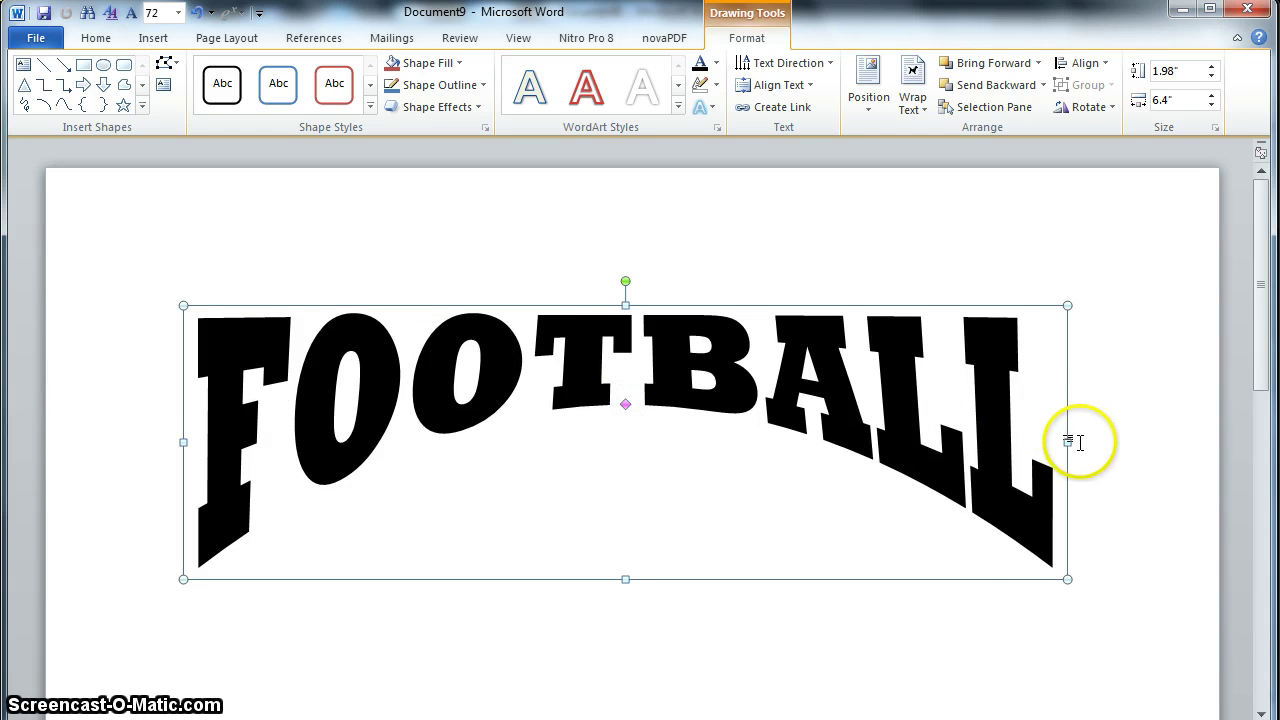
mouse_move(1067, 442)
mouse_down()
mouse_move(1040, 445)
mouse_move(1068, 442)
mouse_up()
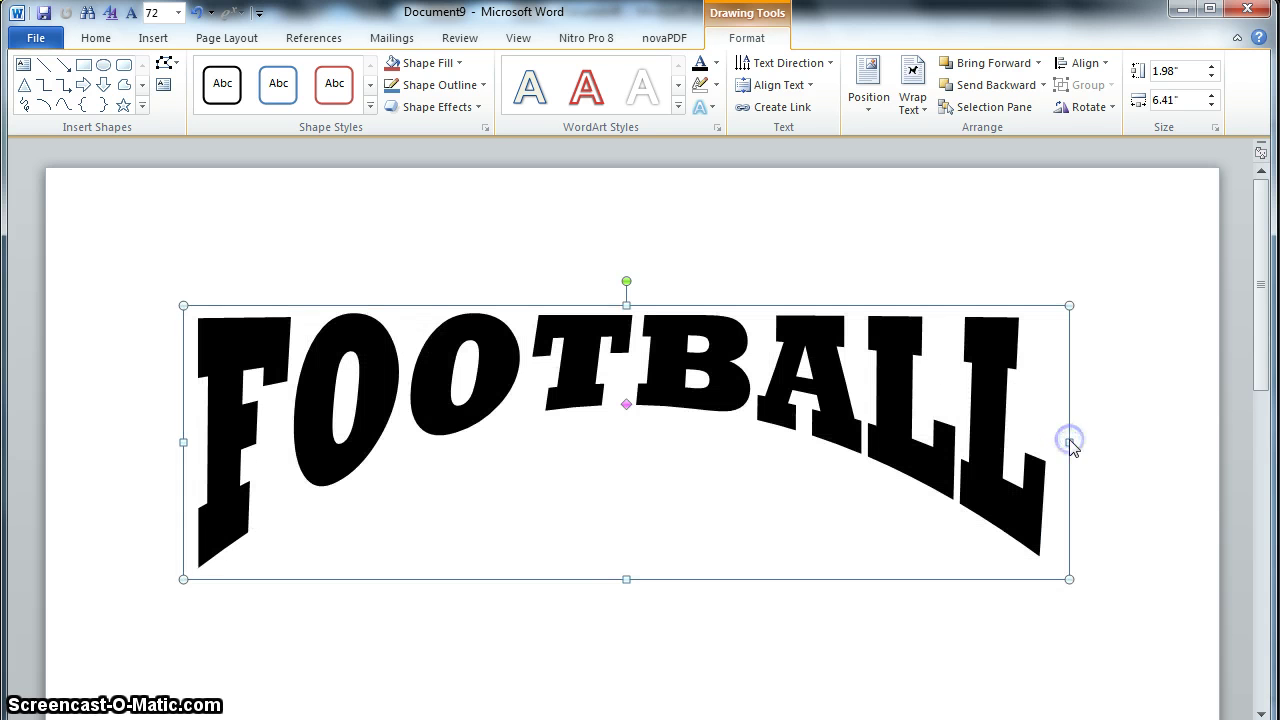
drag(627, 406, 631, 441)
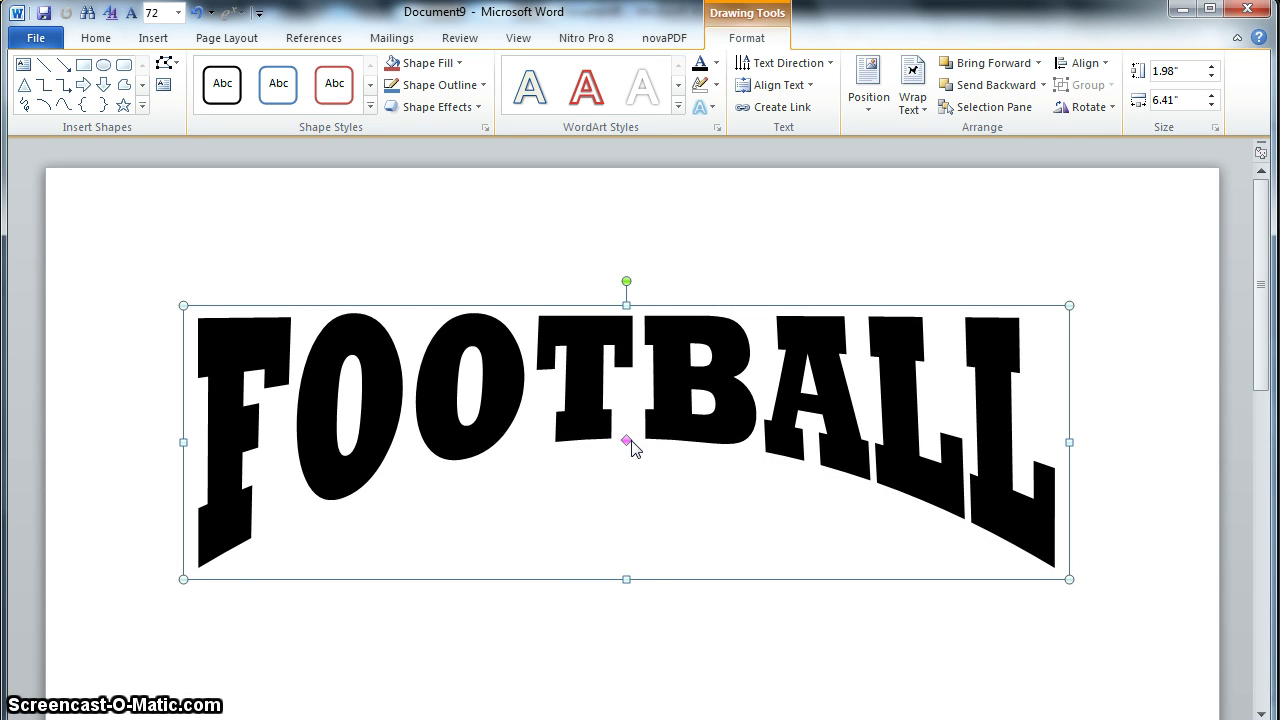
click(656, 434)
Preview the FOOTBALL page in Print with PDFCreator selected as the printer.
click(705, 609)
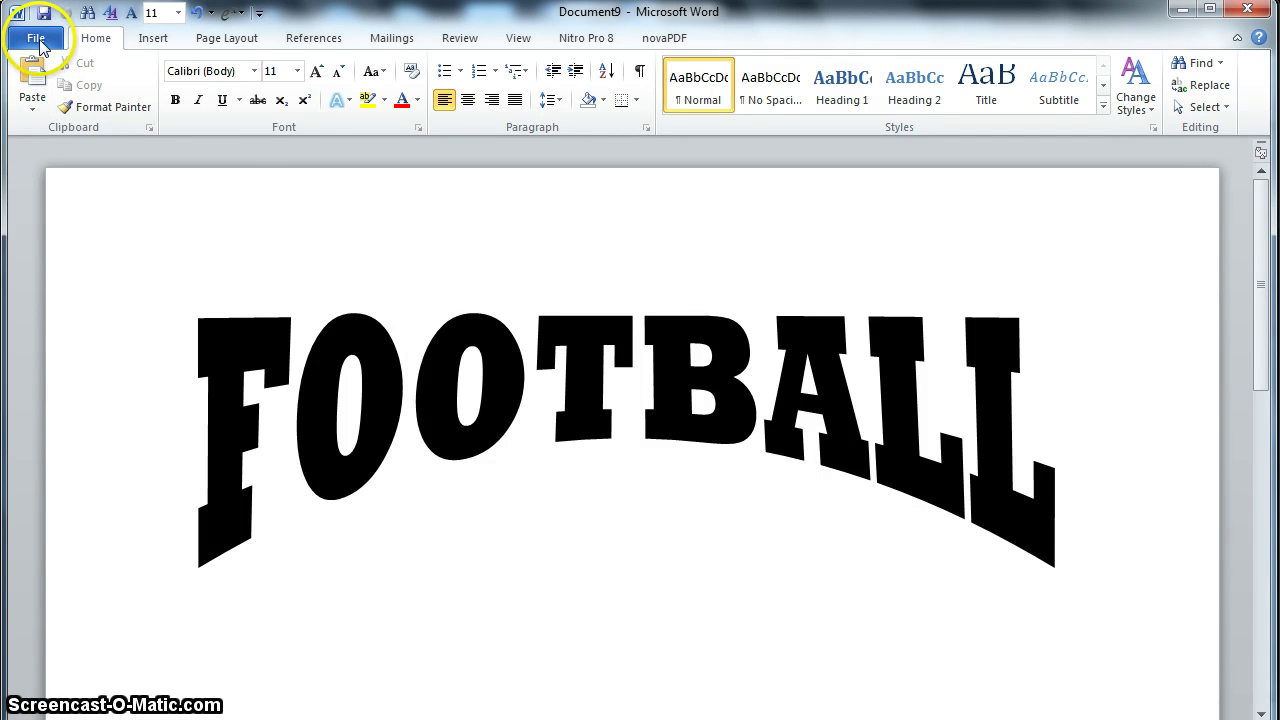
click(40, 47)
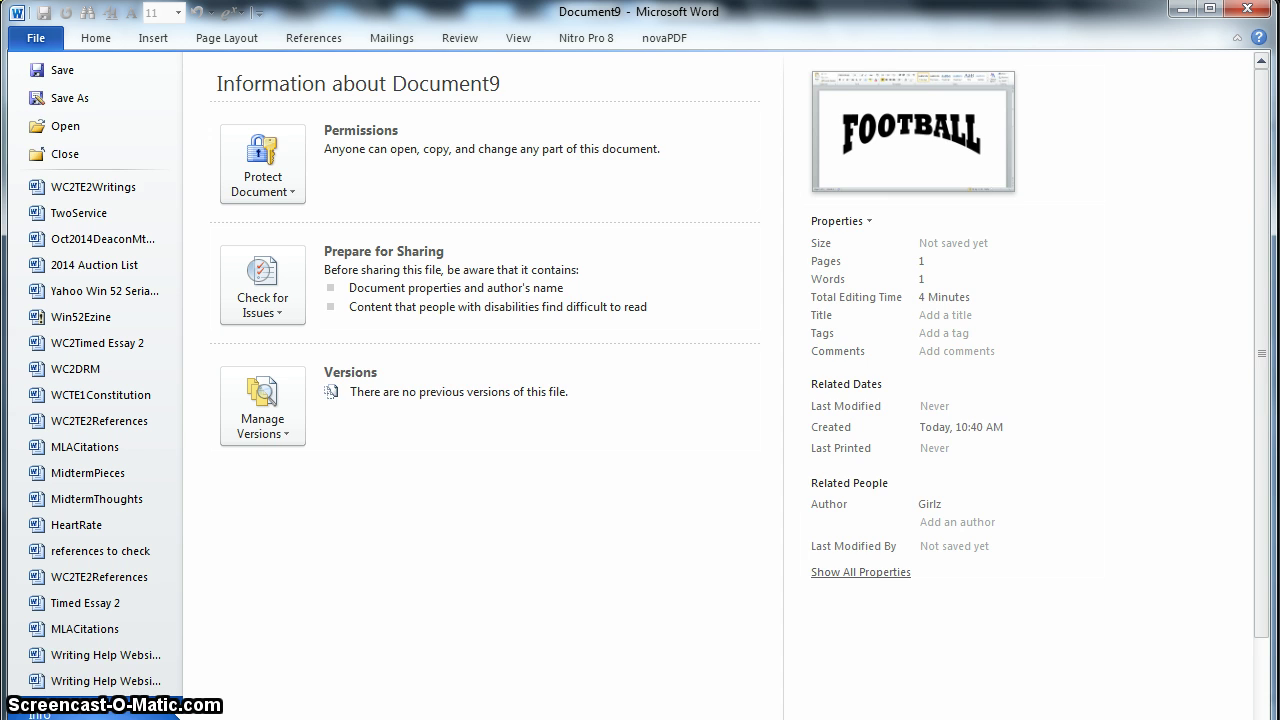
scroll(640, 386, down, 3)
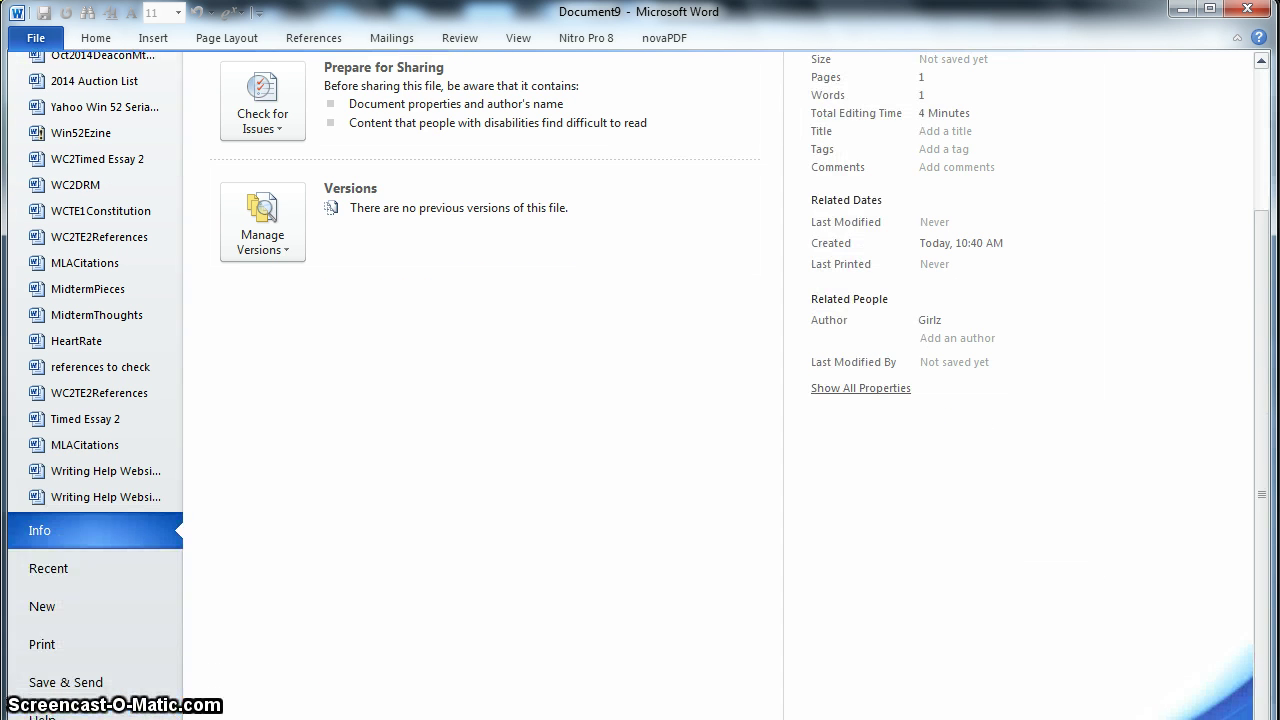
click(50, 643)
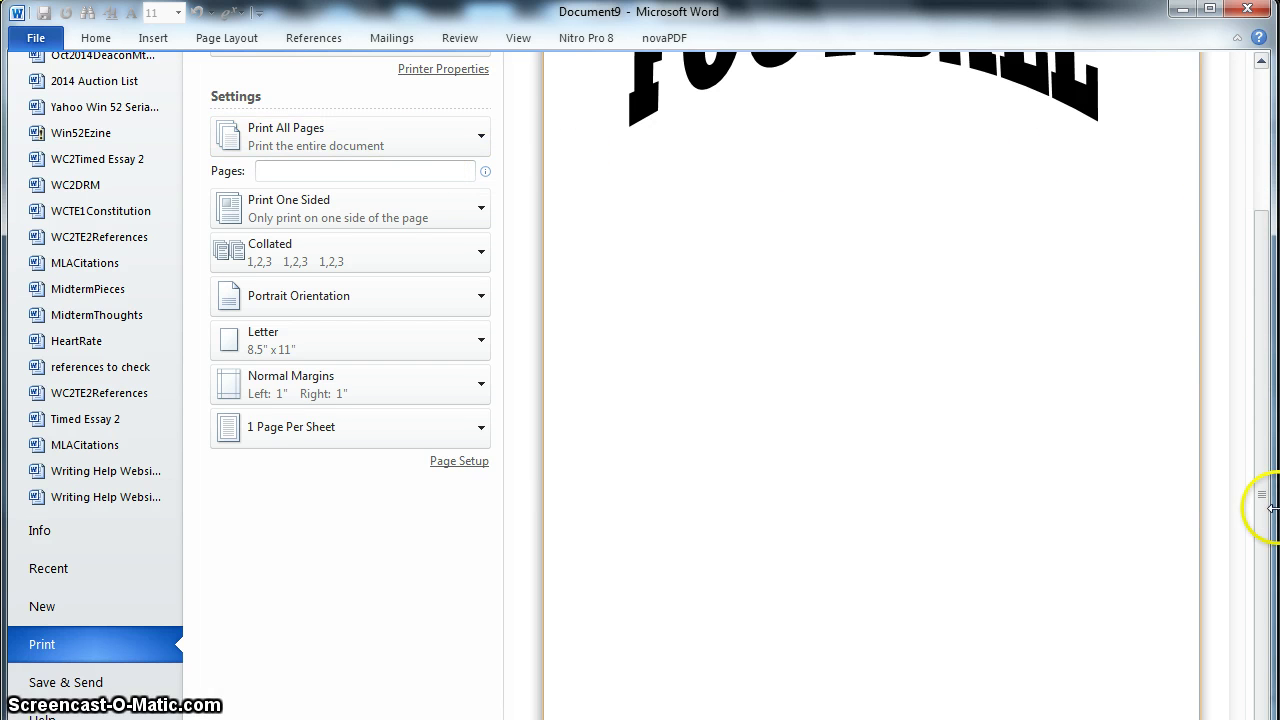
drag(1262, 486, 1260, 346)
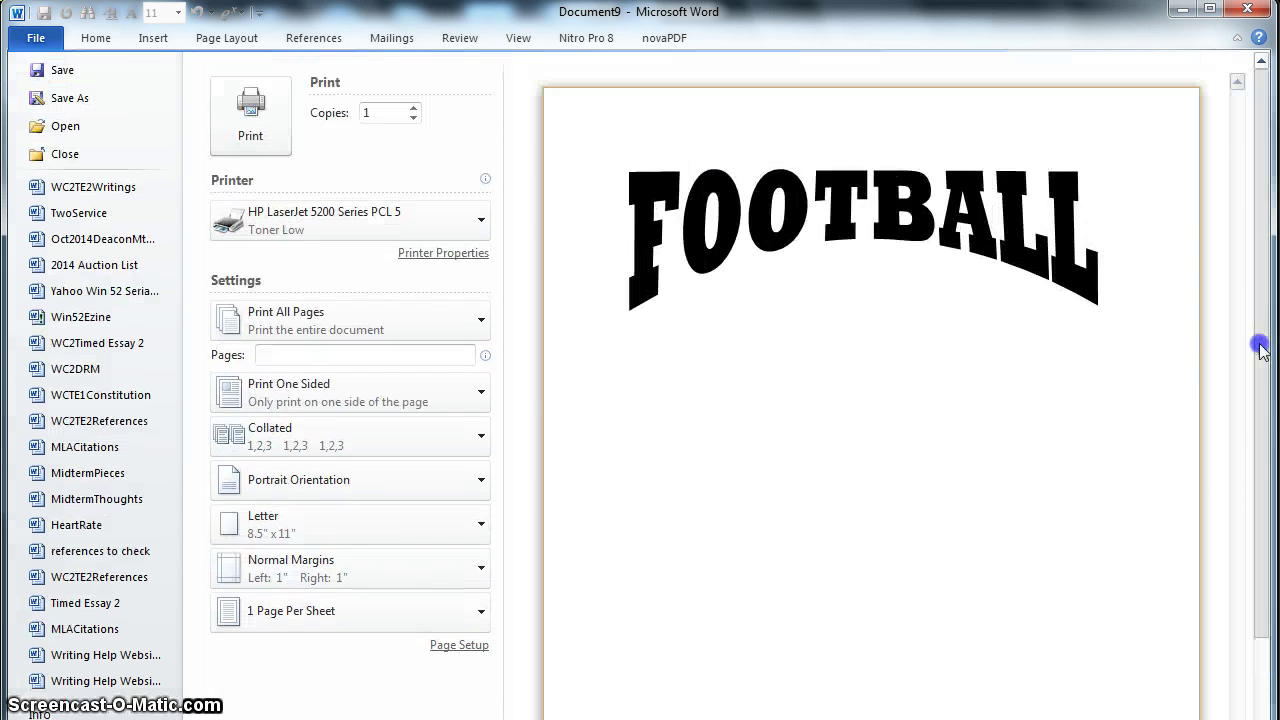
click(366, 226)
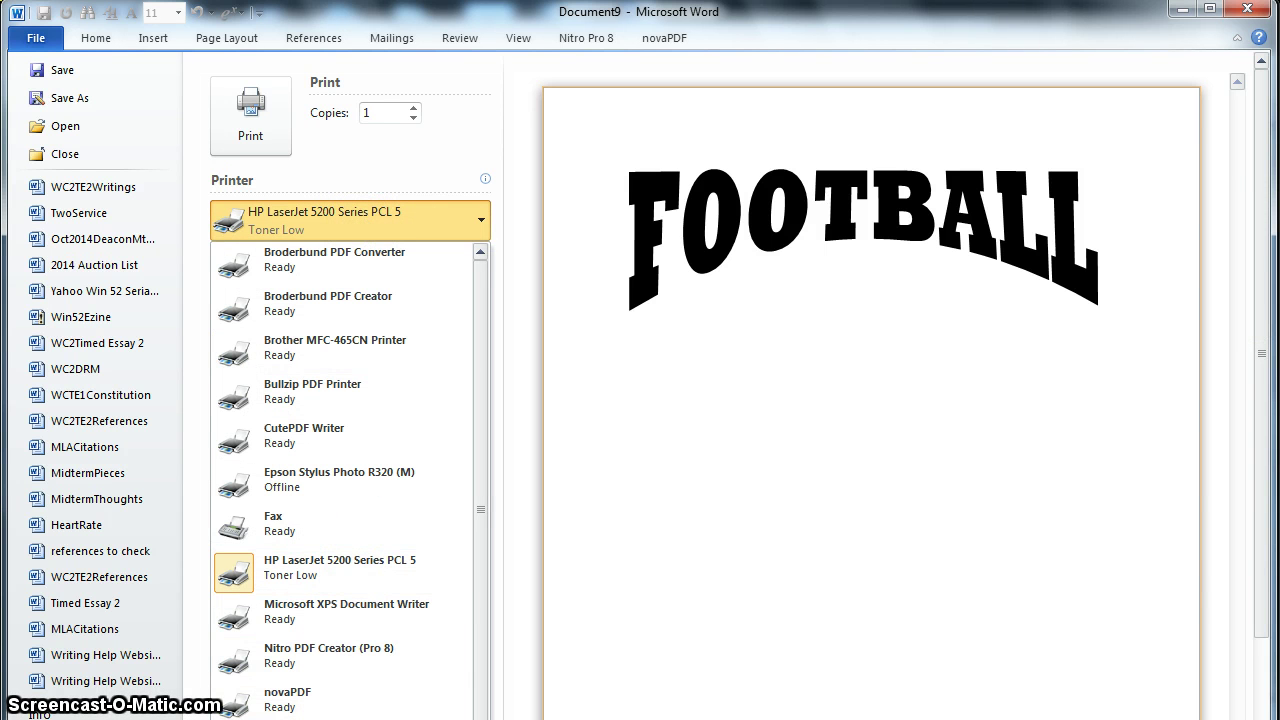
click(340, 718)
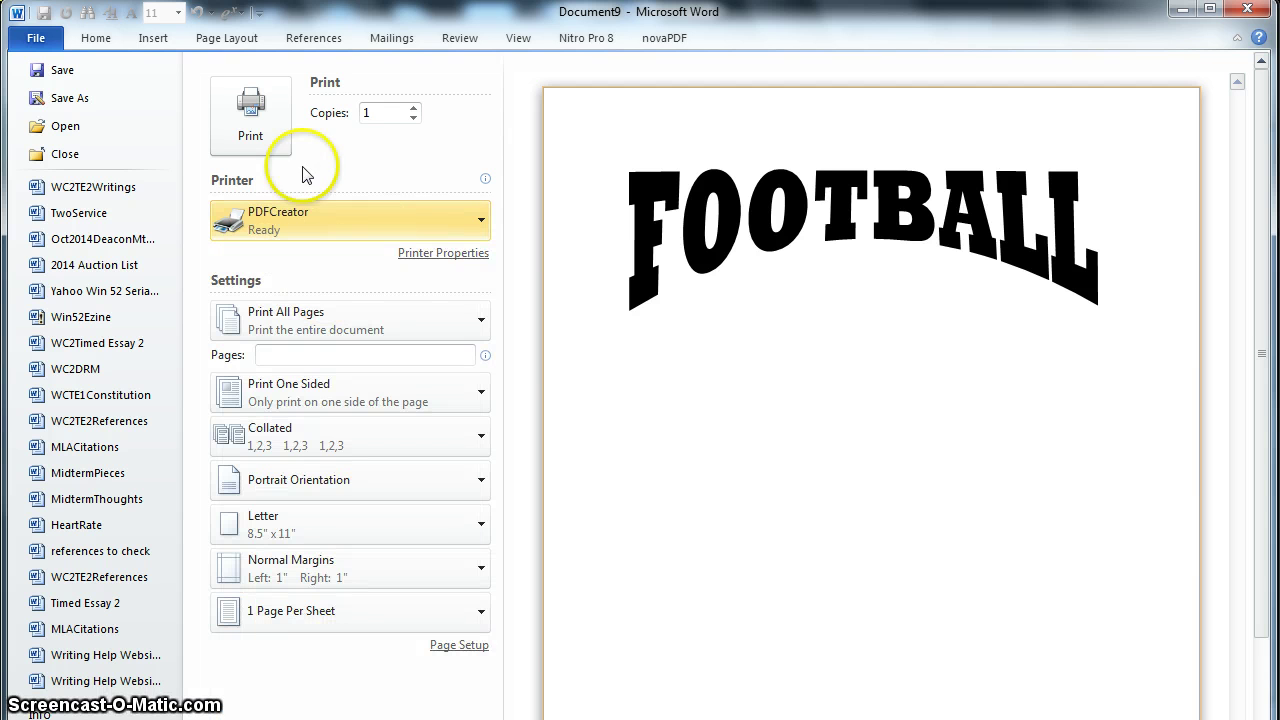
Print the FOOTBALL page to PDFCreator and proceed to saving the output.
click(266, 106)
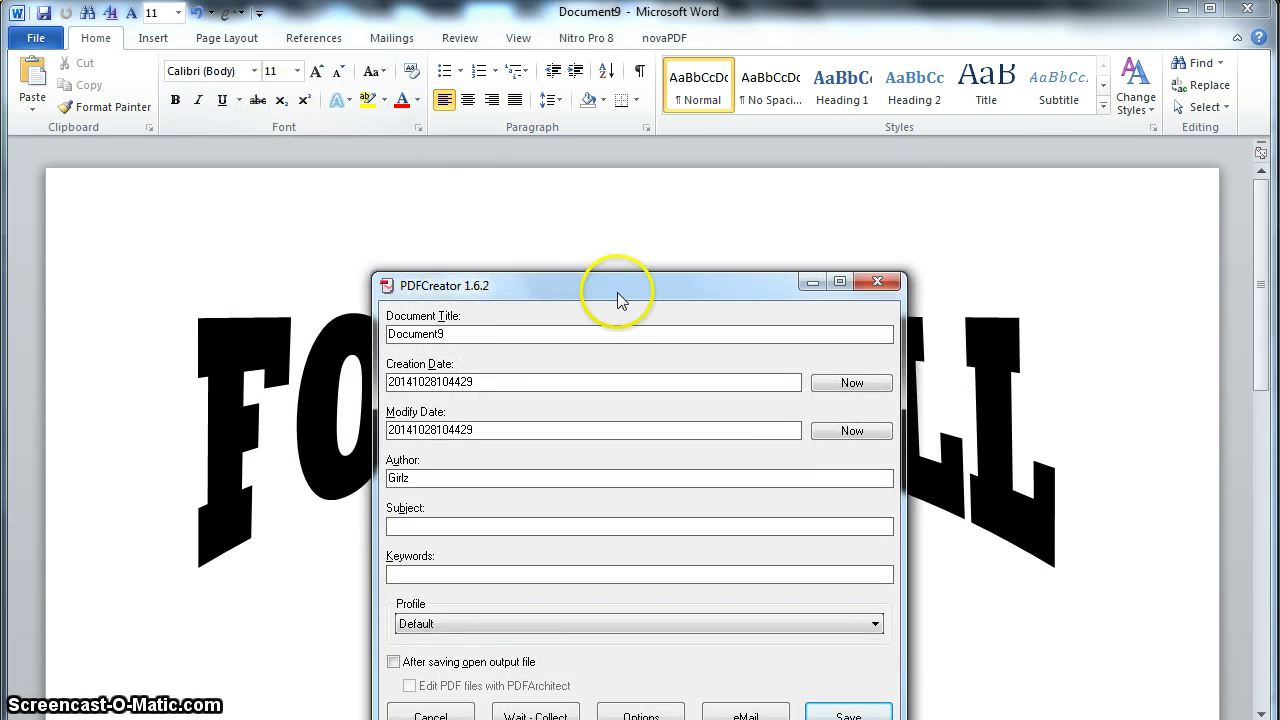
drag(620, 289, 604, 107)
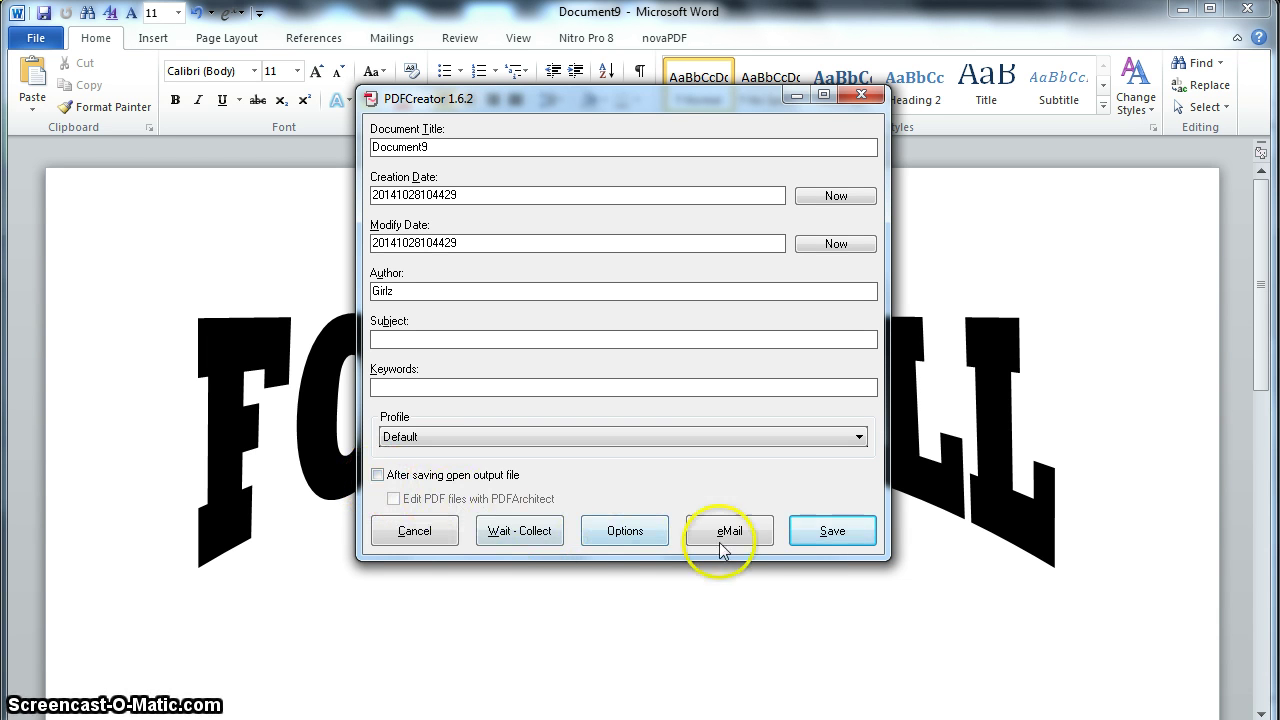
click(817, 536)
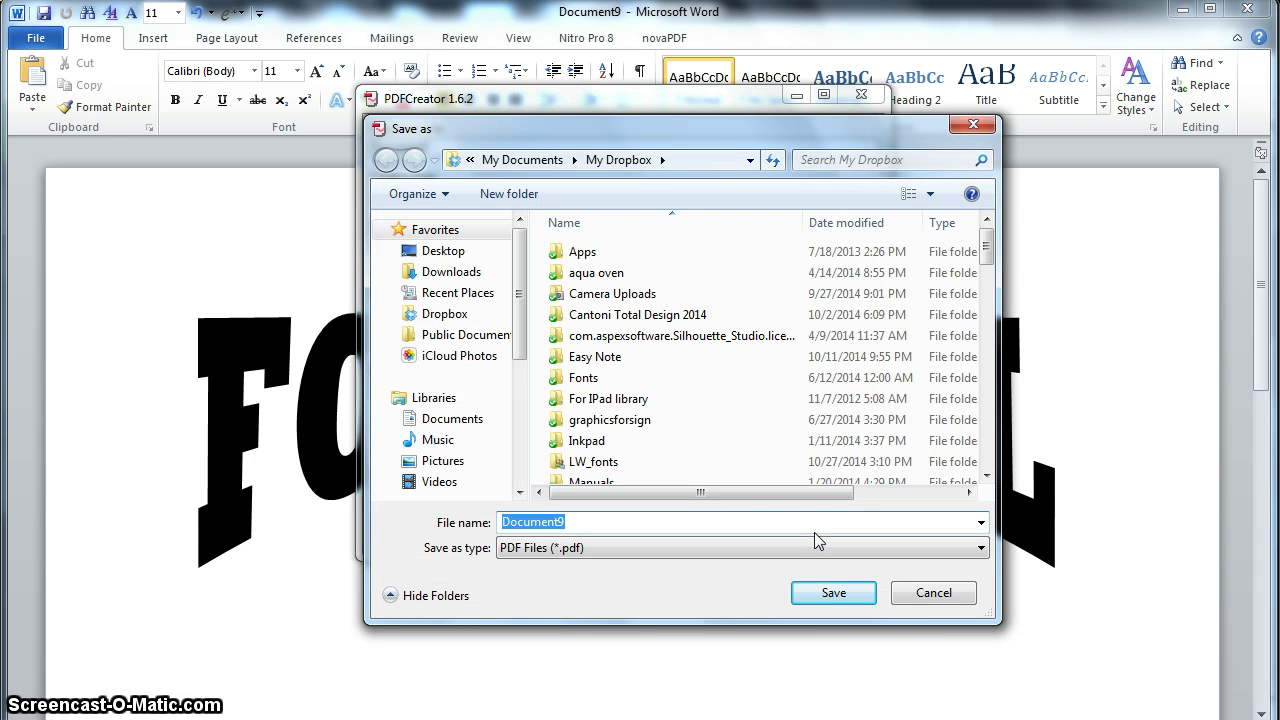
Save the output as 'Football curve' with type SVG Files (*.svg).
text(Football curve)
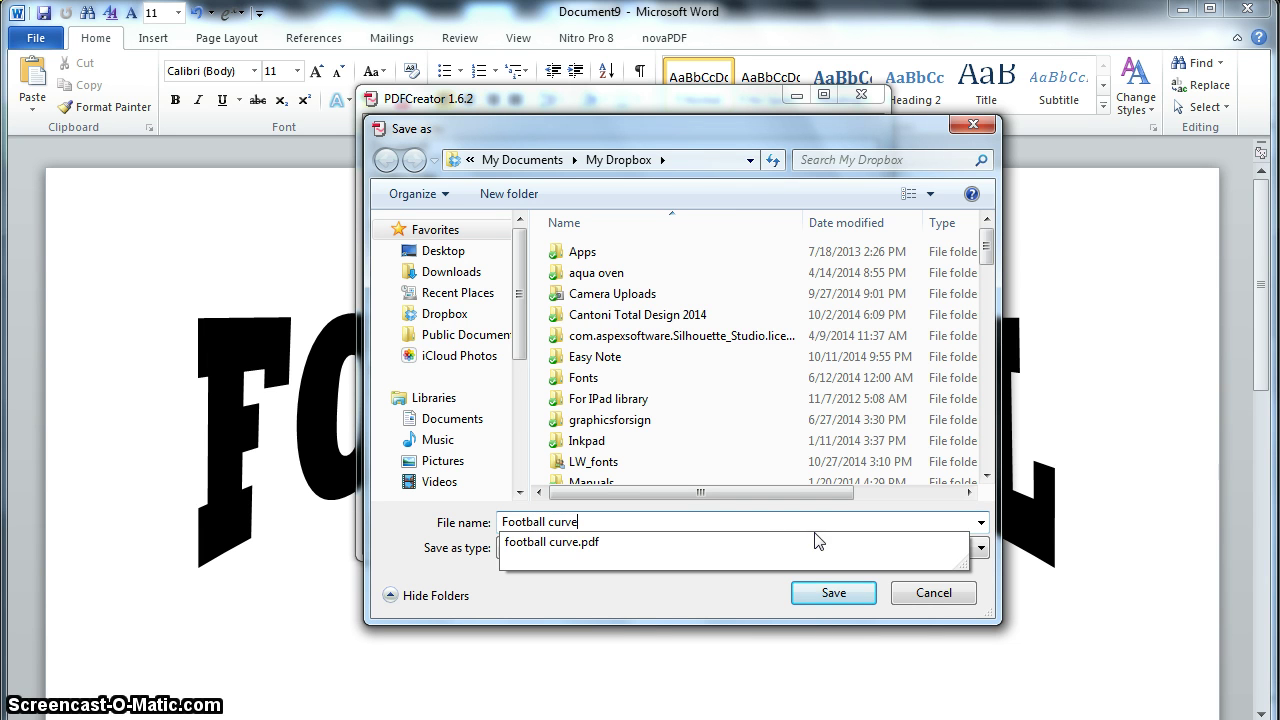
click(659, 591)
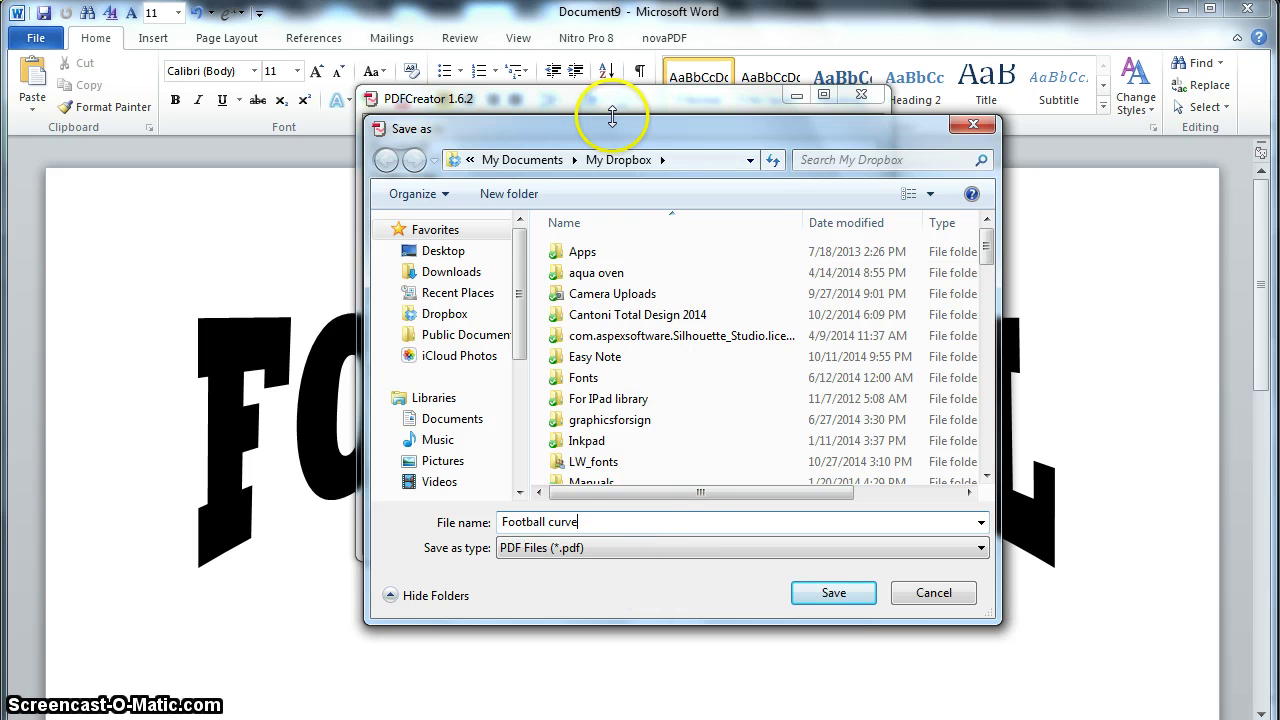
drag(612, 118, 621, 21)
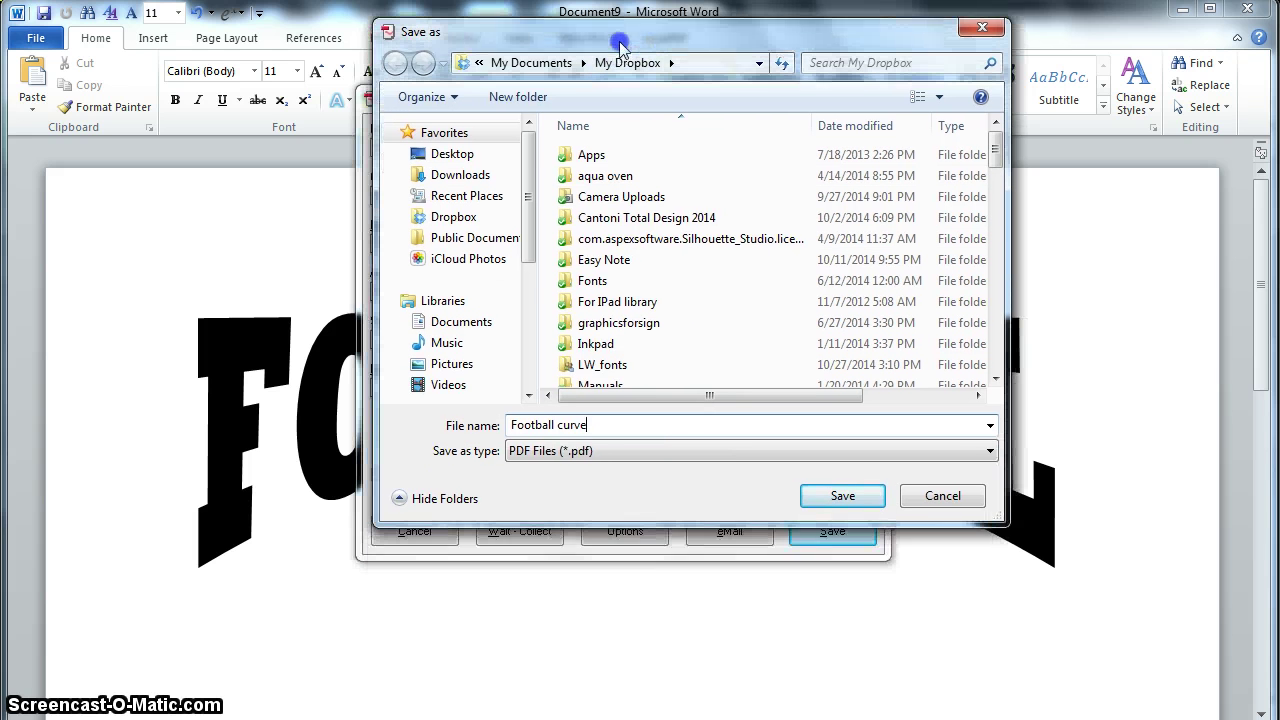
click(726, 458)
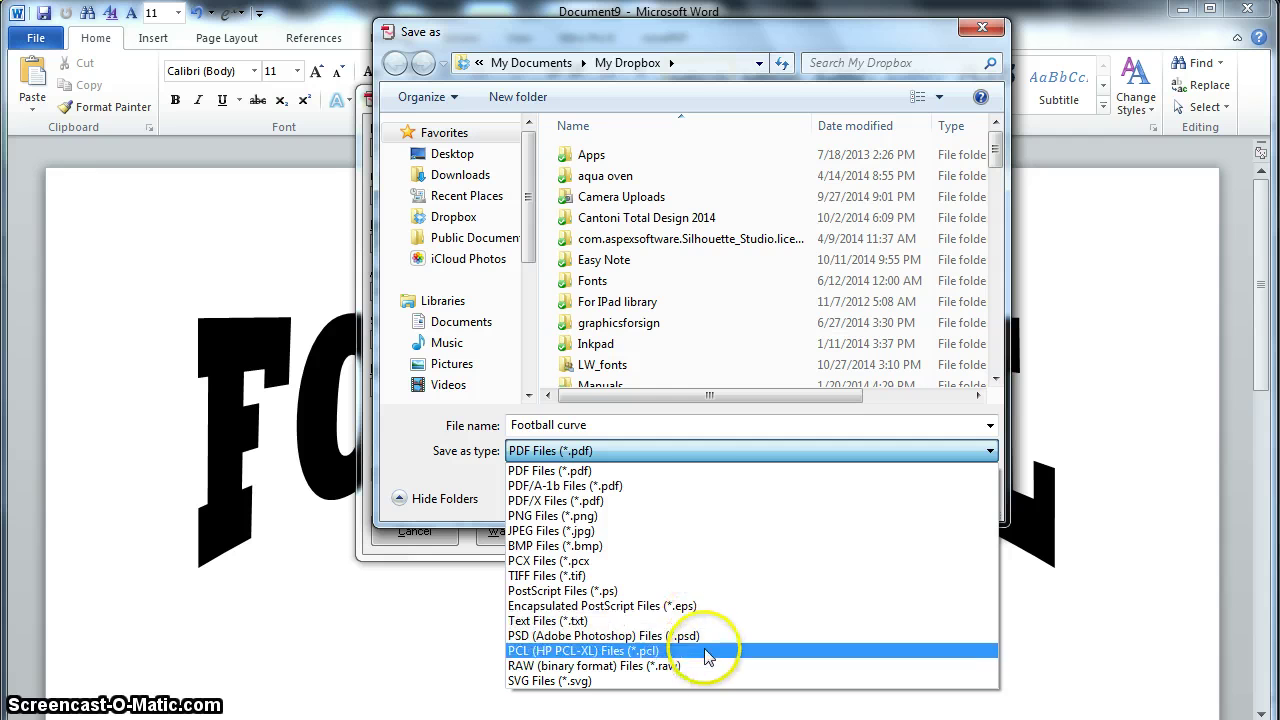
click(714, 681)
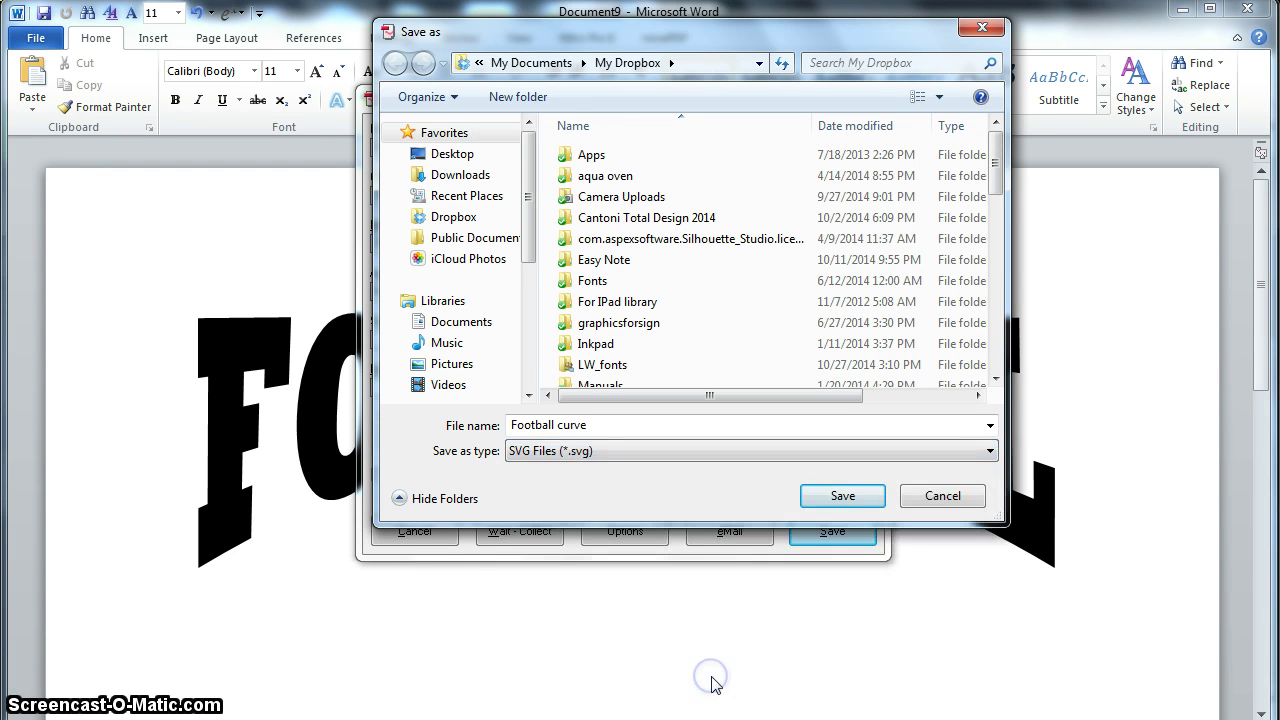
click(838, 497)
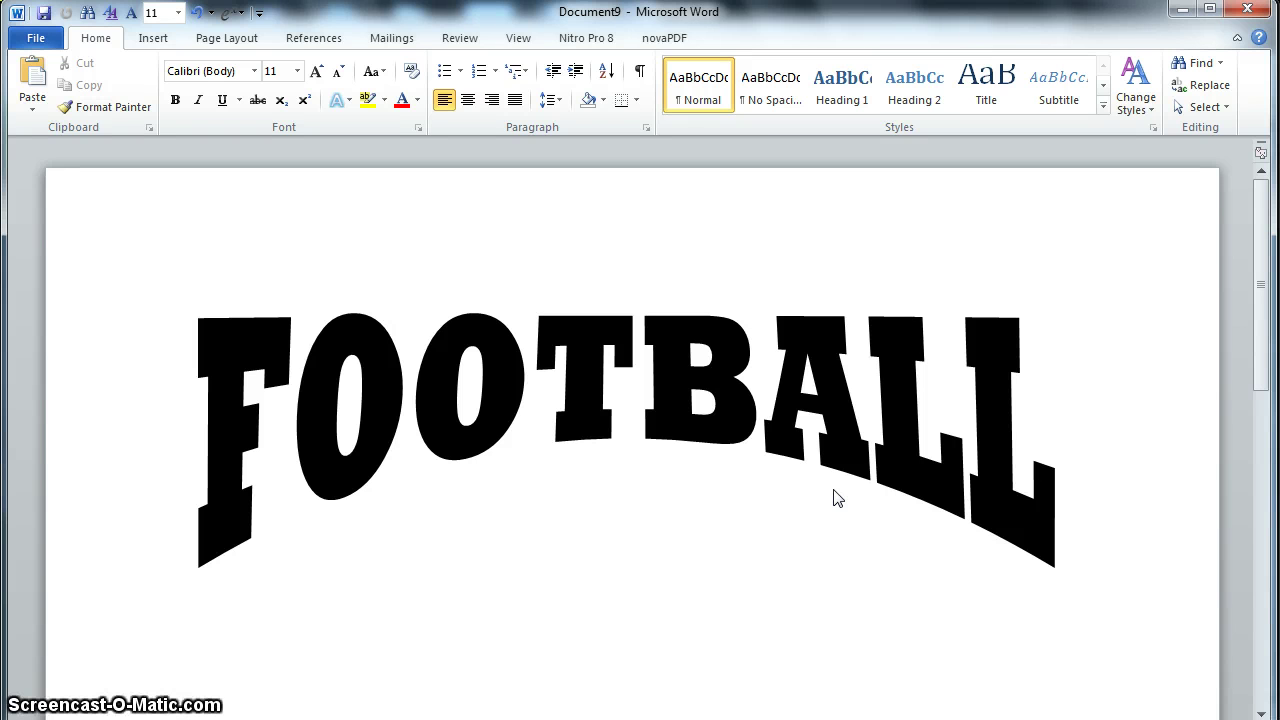
click(724, 632)
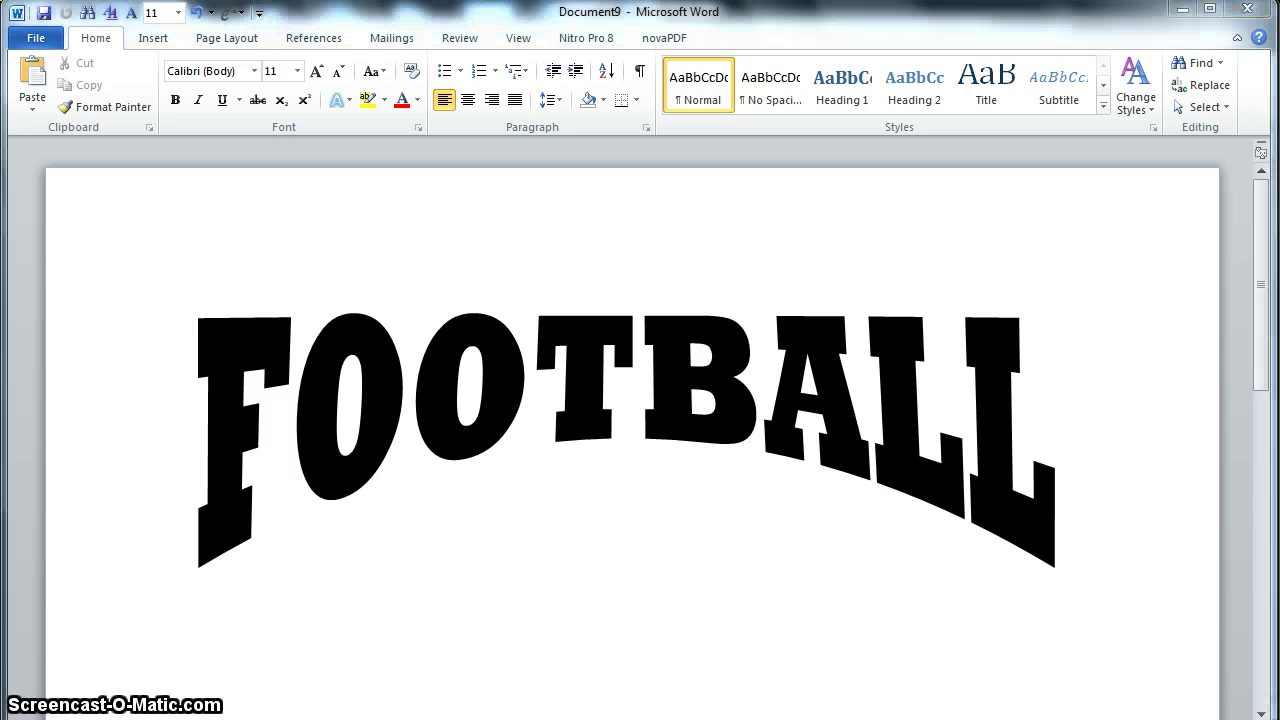
Vector-upload Football curve.svg into Cricut Design Space and save the image.
key(alt+Tab)
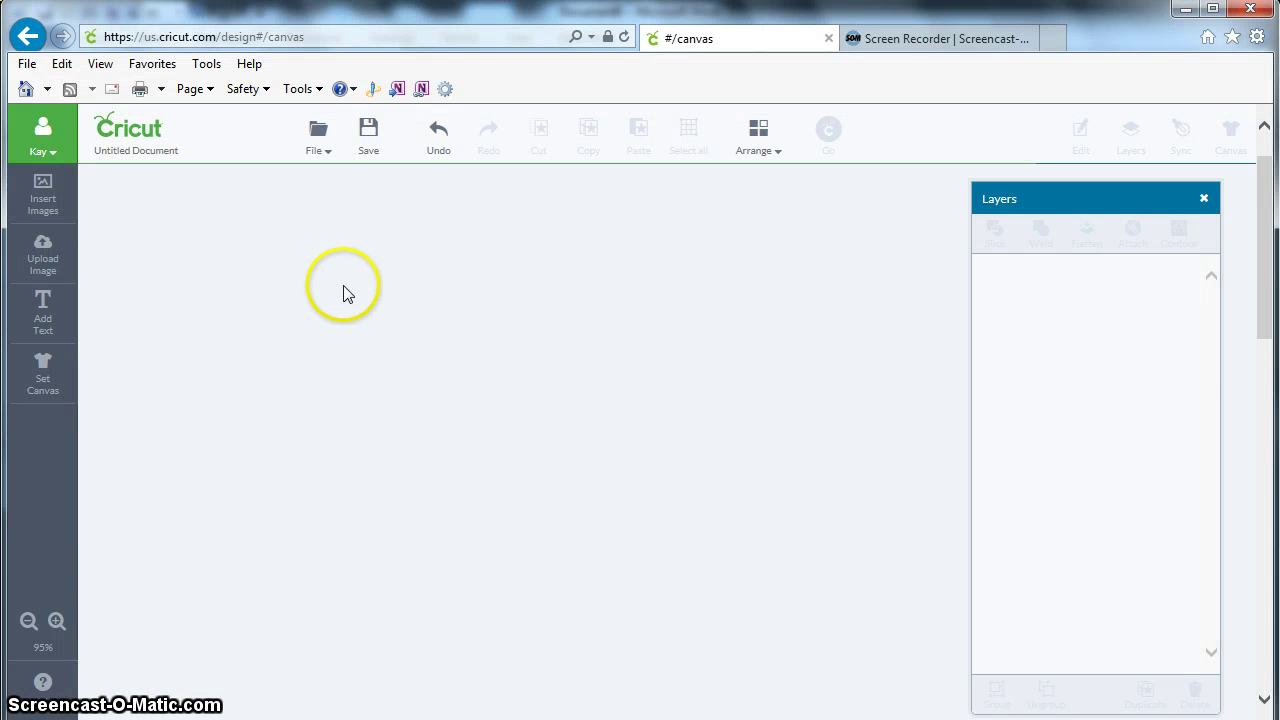
click(50, 262)
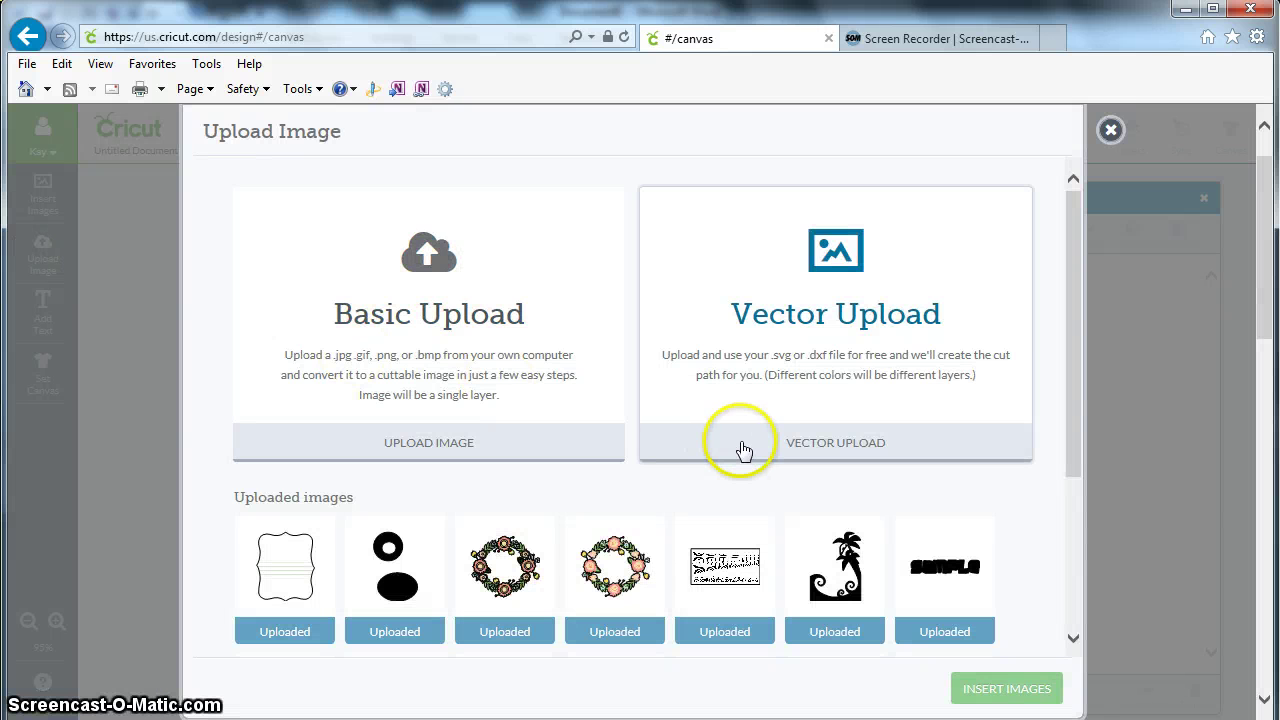
click(773, 449)
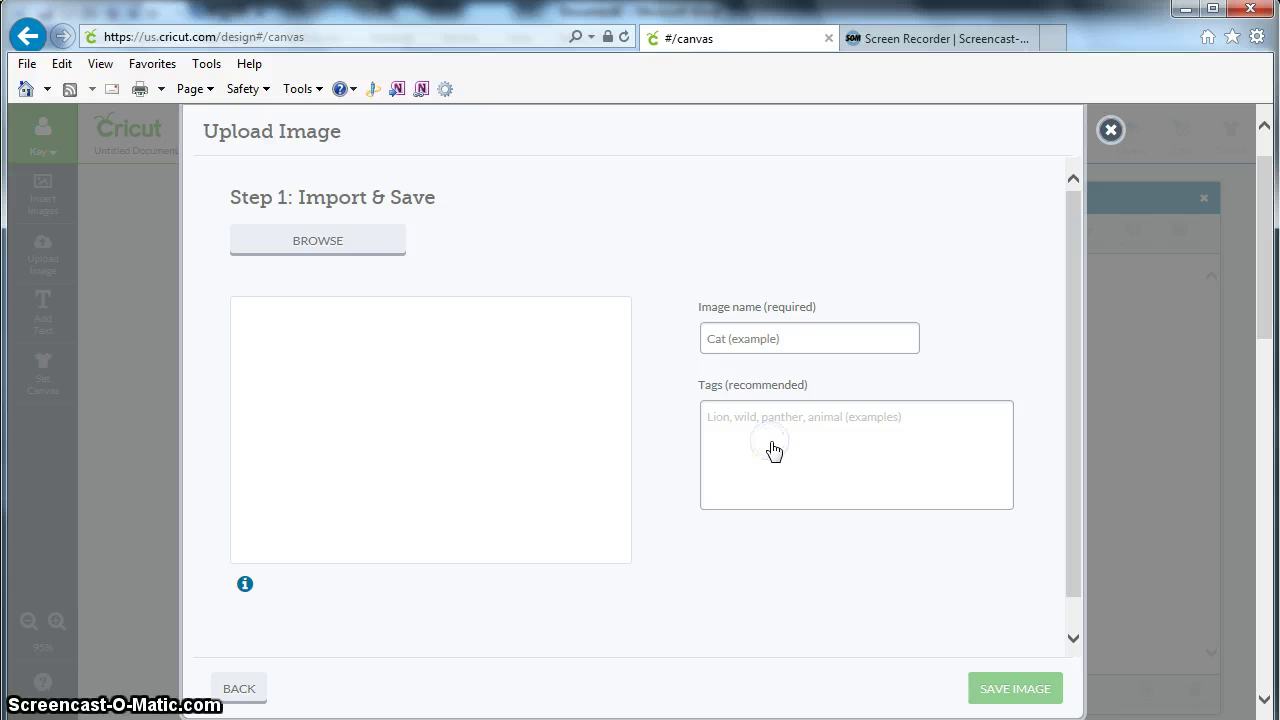
click(327, 261)
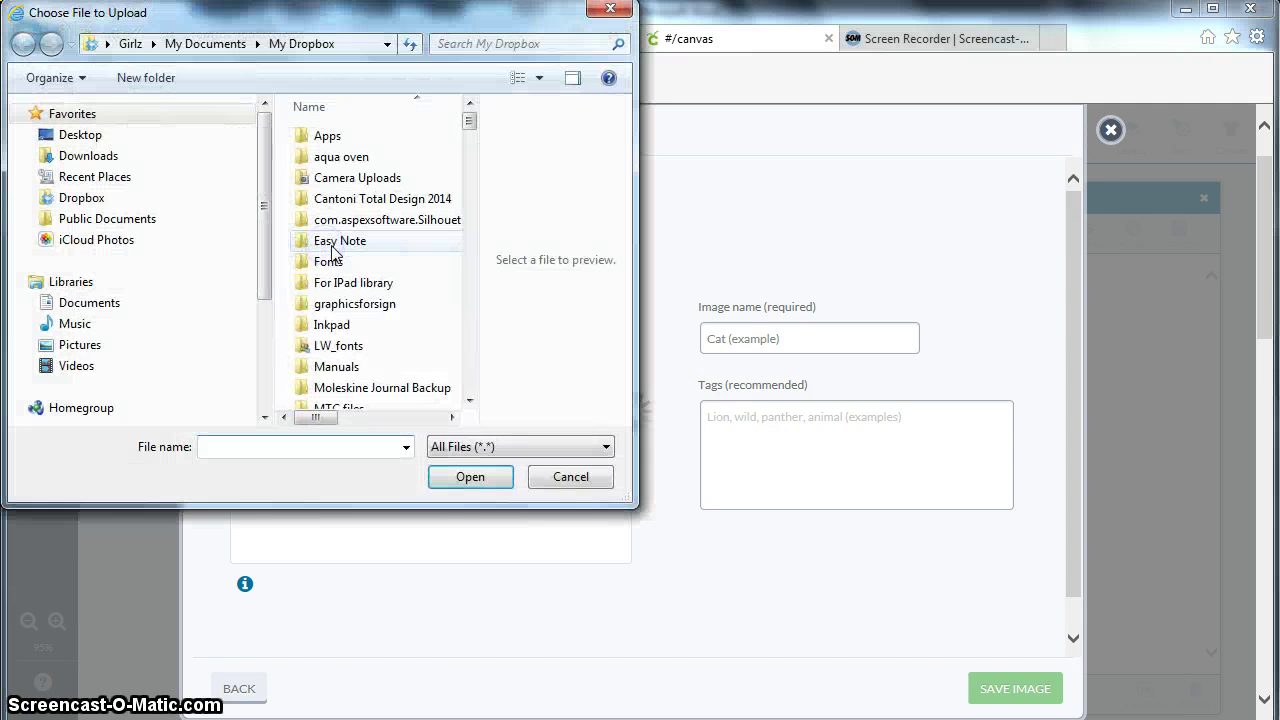
drag(469, 121, 474, 236)
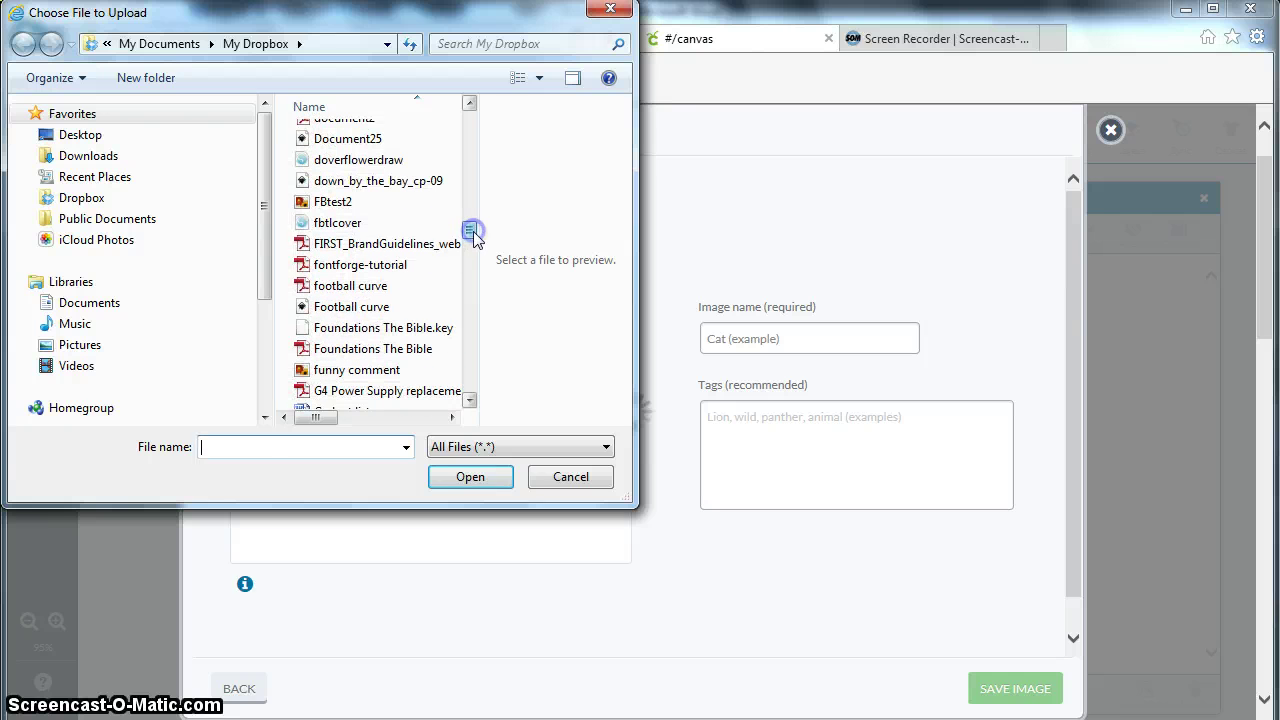
click(362, 306)
click(470, 474)
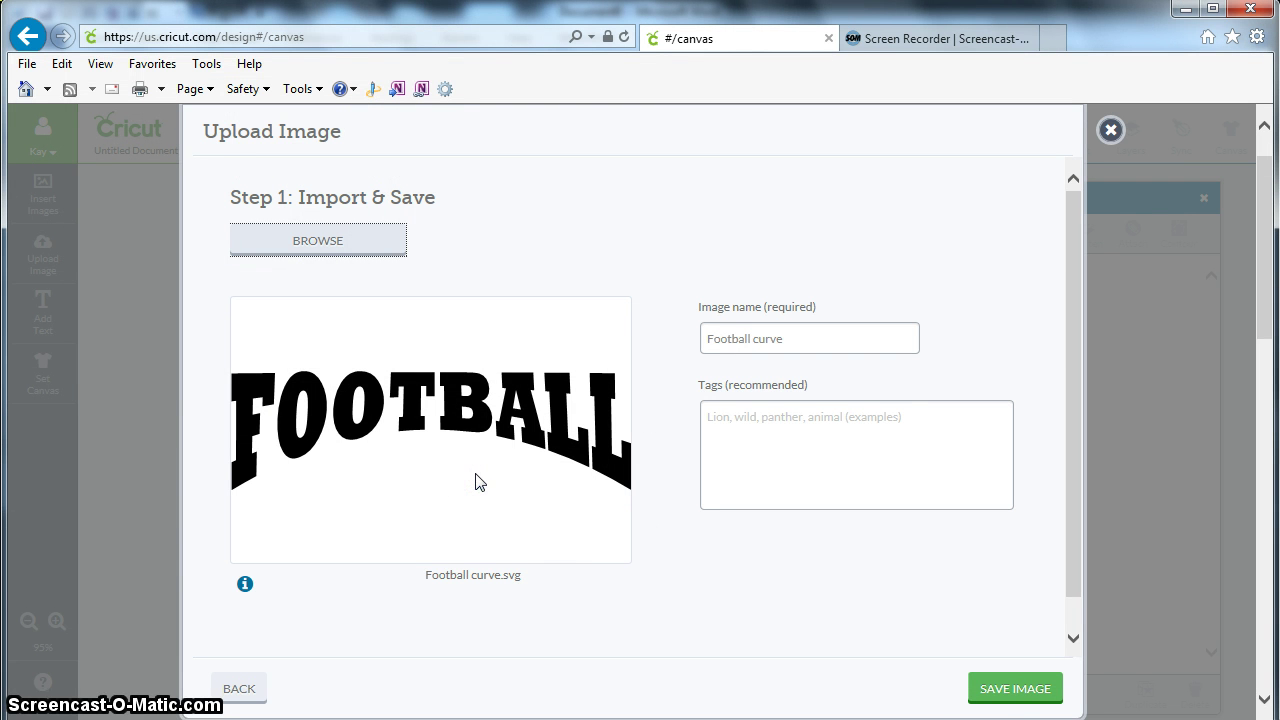
click(1000, 692)
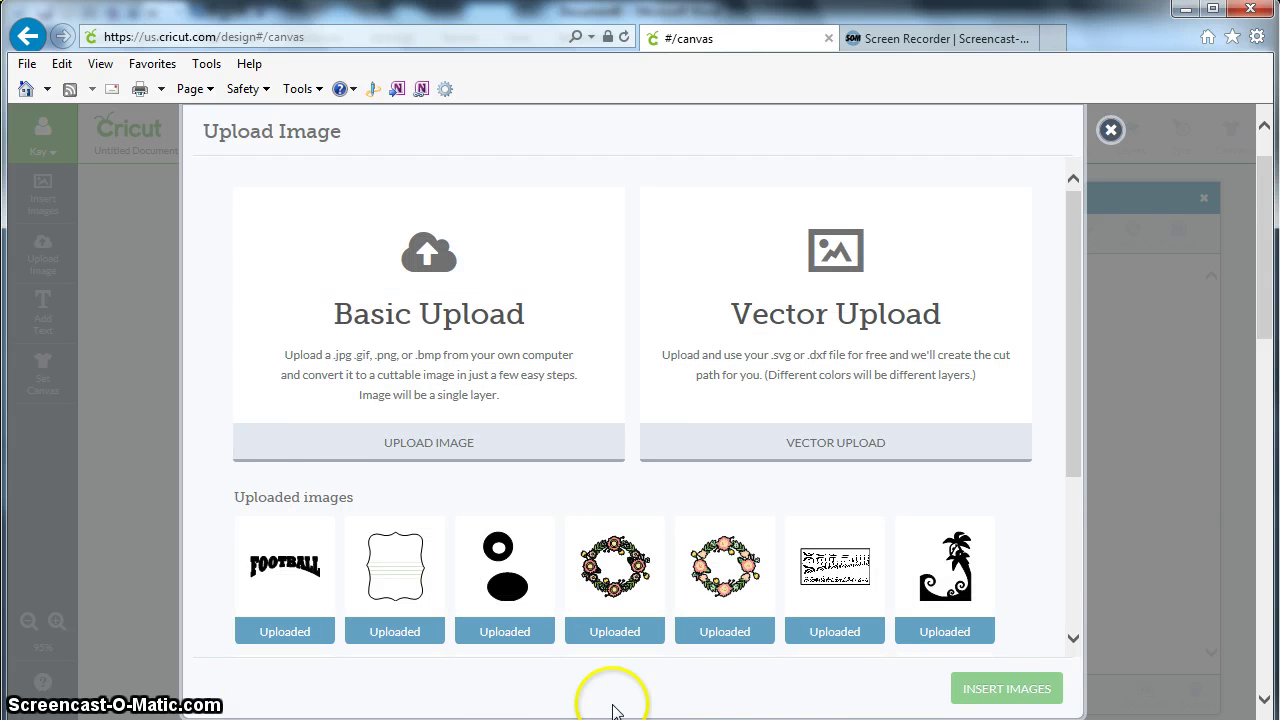
Insert the Football curve image, then position and resize it to about 7.56 × 2.68 in.
click(330, 532)
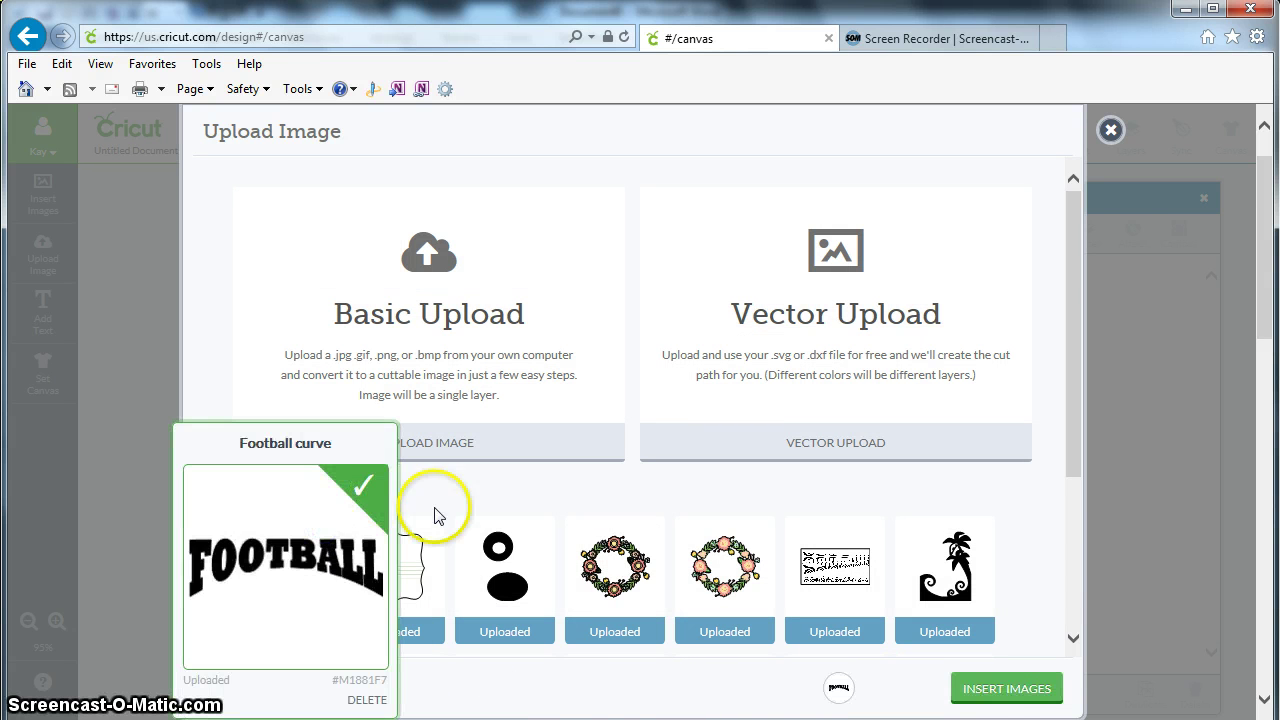
click(1007, 688)
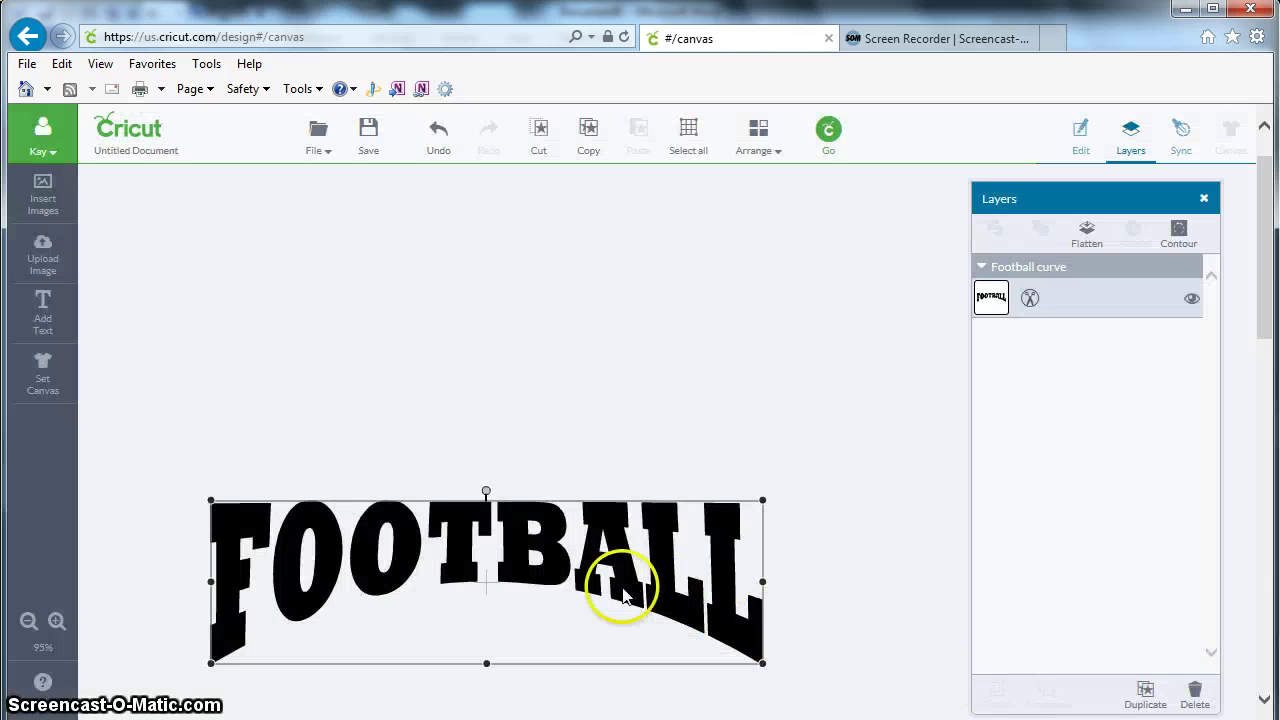
drag(623, 586, 636, 384)
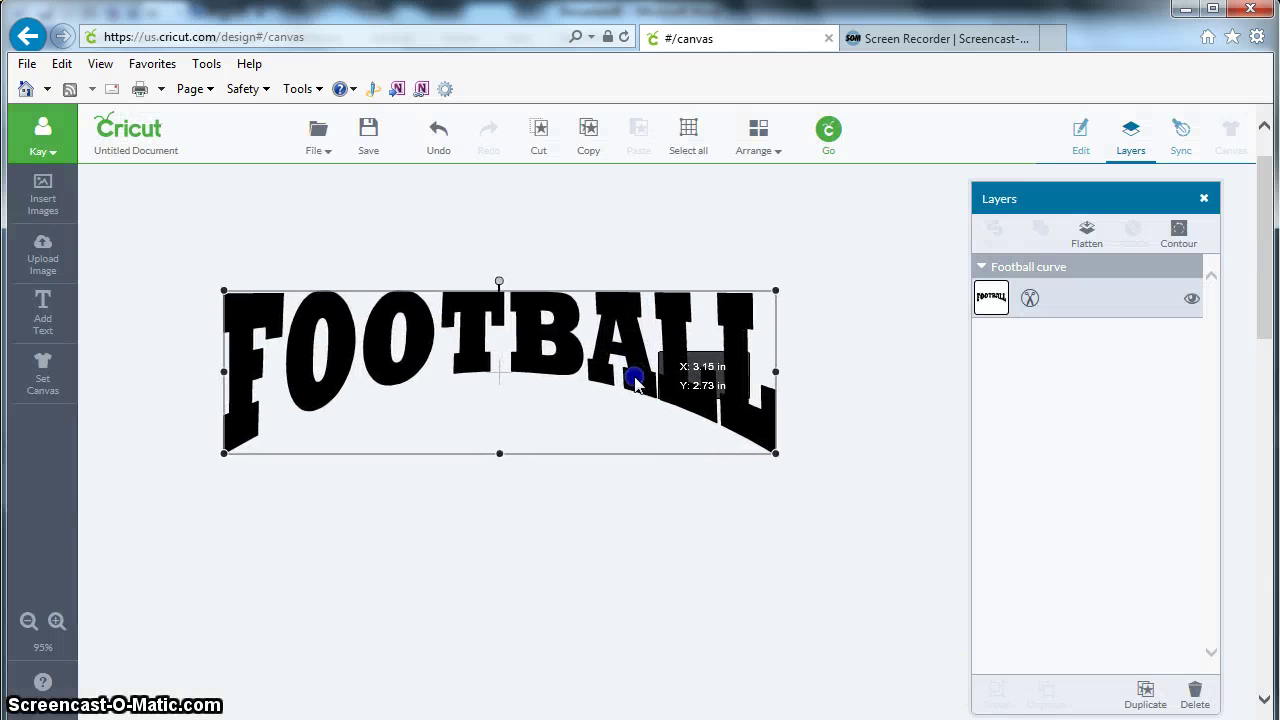
drag(776, 453, 740, 474)
drag(484, 449, 491, 483)
drag(531, 338, 557, 354)
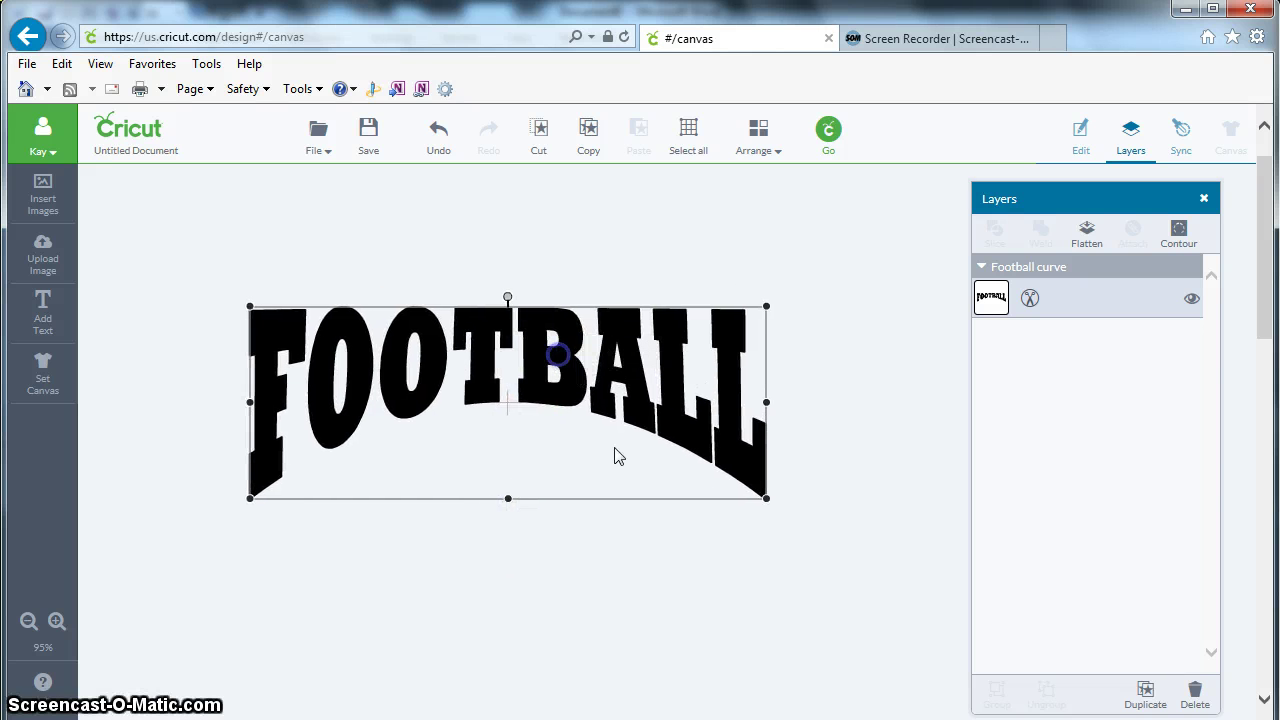
click(671, 540)
click(671, 537)
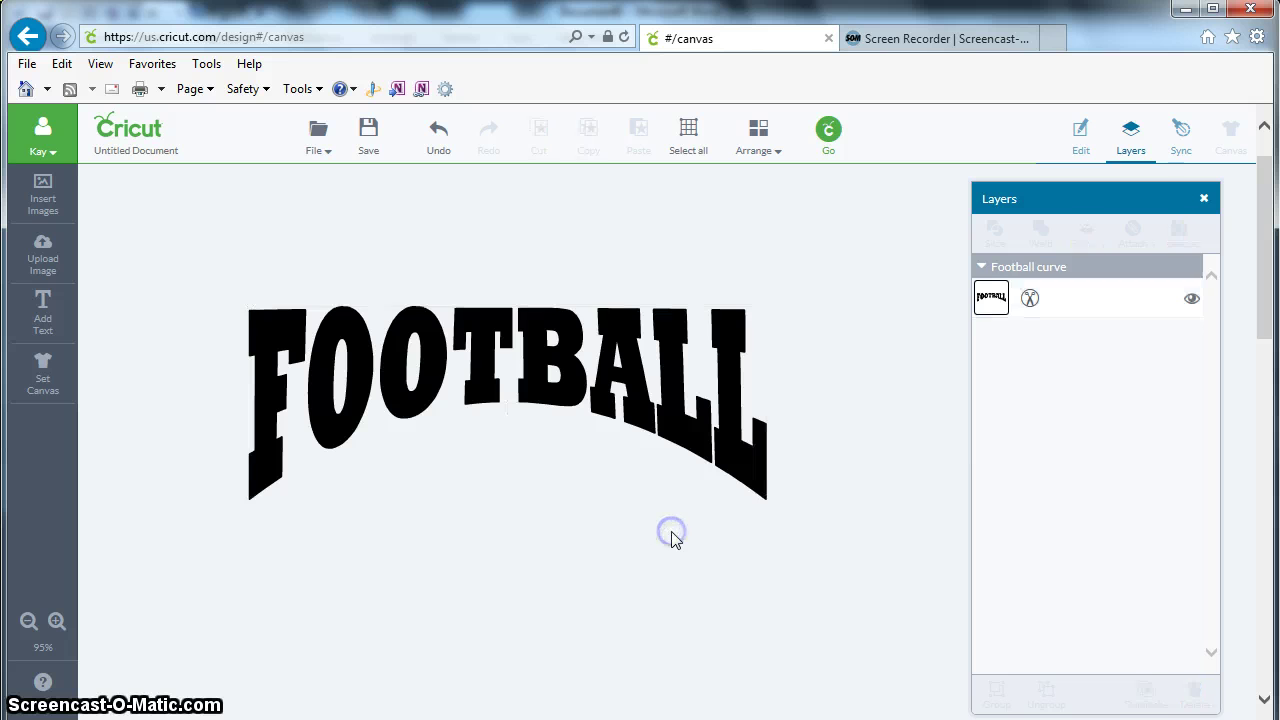
click(622, 418)
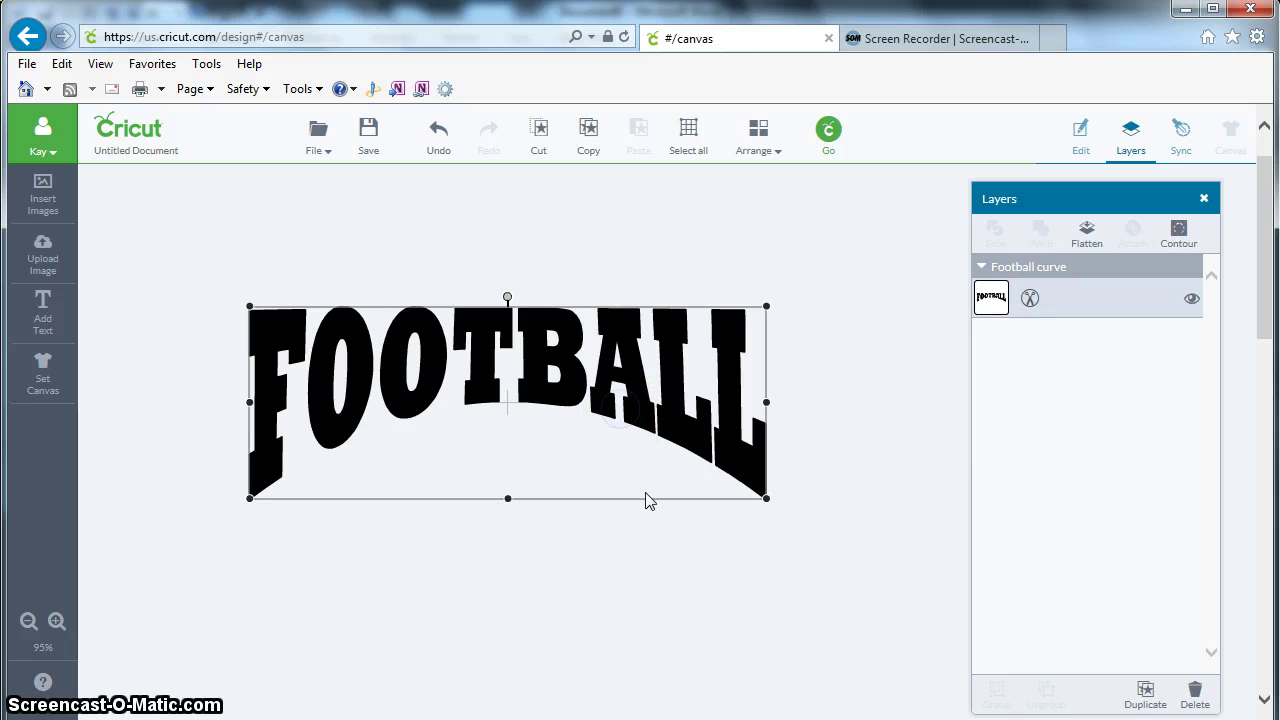